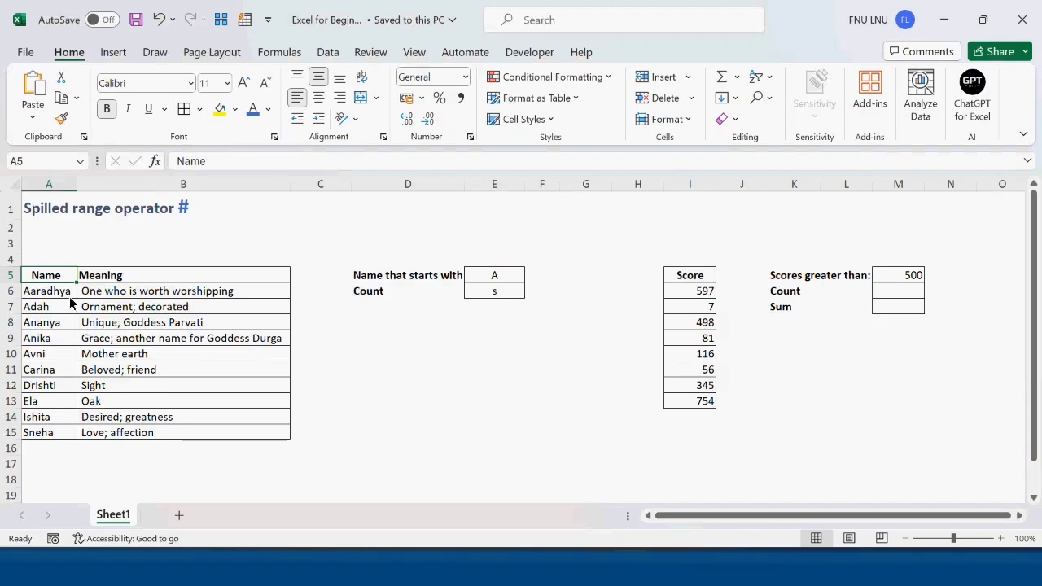
left_click_drag(54, 291, 36, 433)
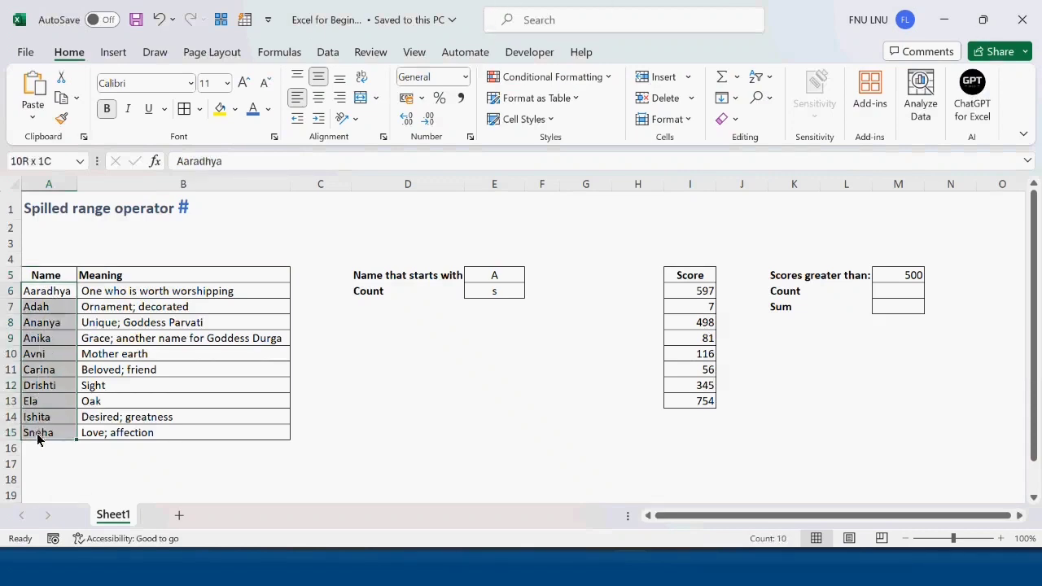
left_click_drag(149, 293, 143, 428)
left_click(407, 353)
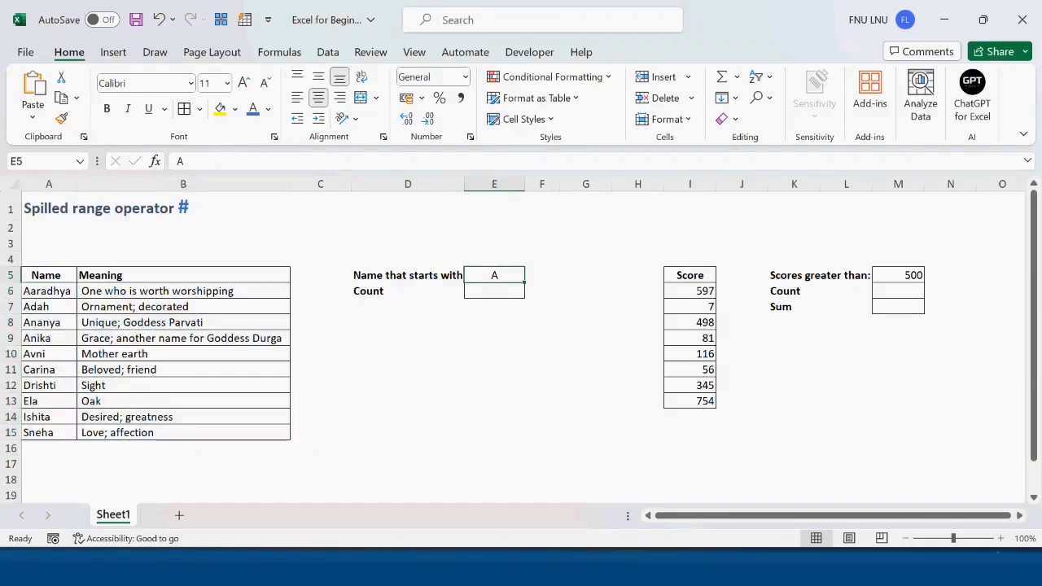
left_click(490, 301)
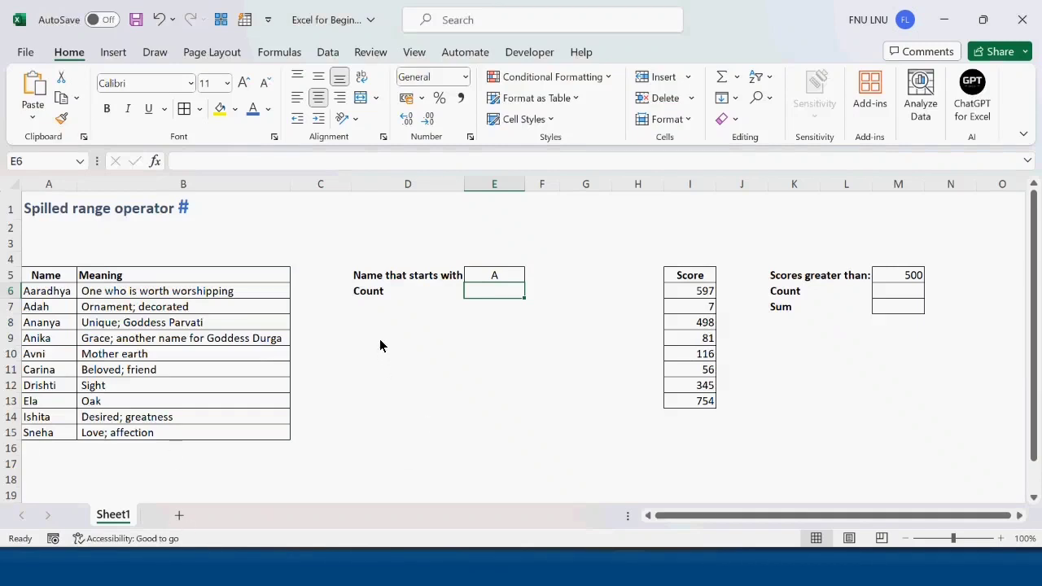
Enter =FILTER(A6:A15,LEFT(A6:A15,1)=E5) in D9 to list the names starting with the letter in E5
left_click(408, 340)
type("=fil")
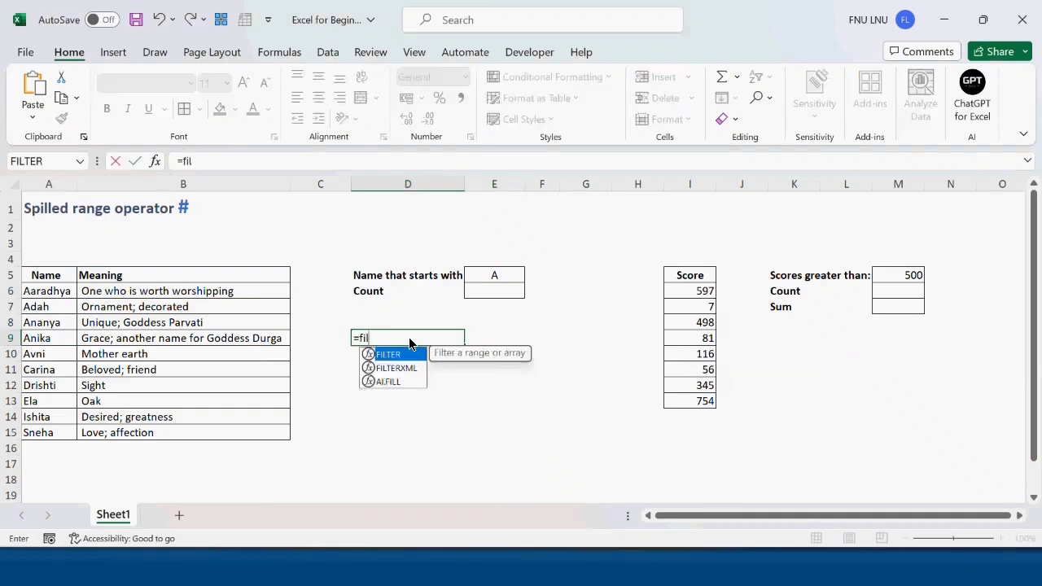
key("Tab")
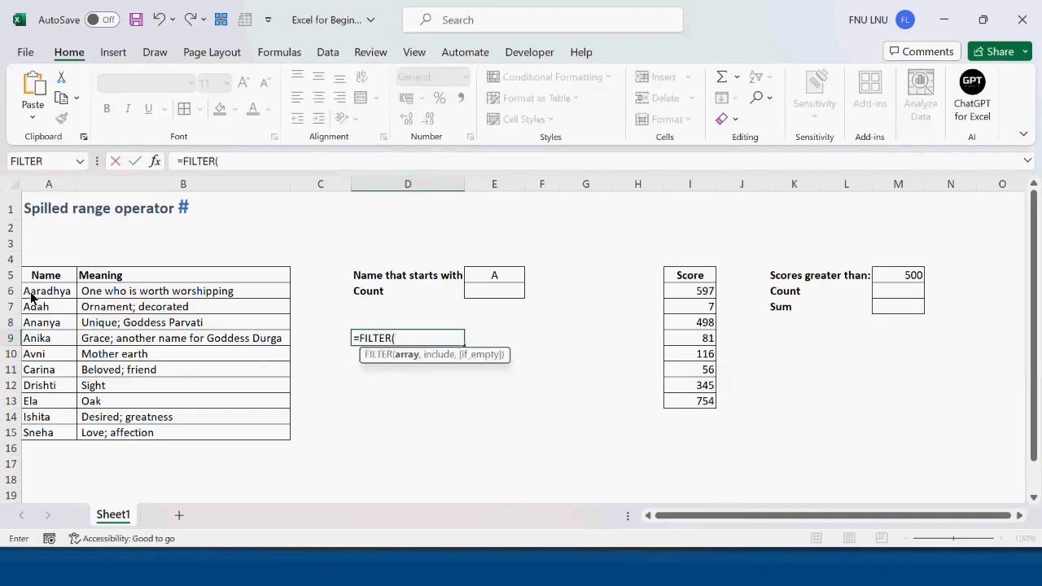
left_click_drag(33, 295, 38, 434)
type(",")
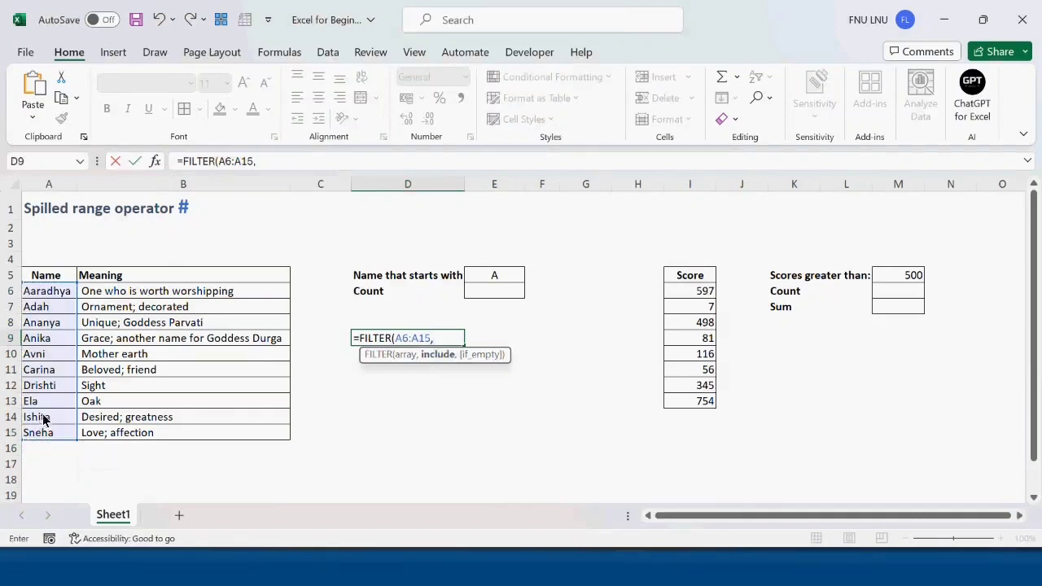
type("LEFT(")
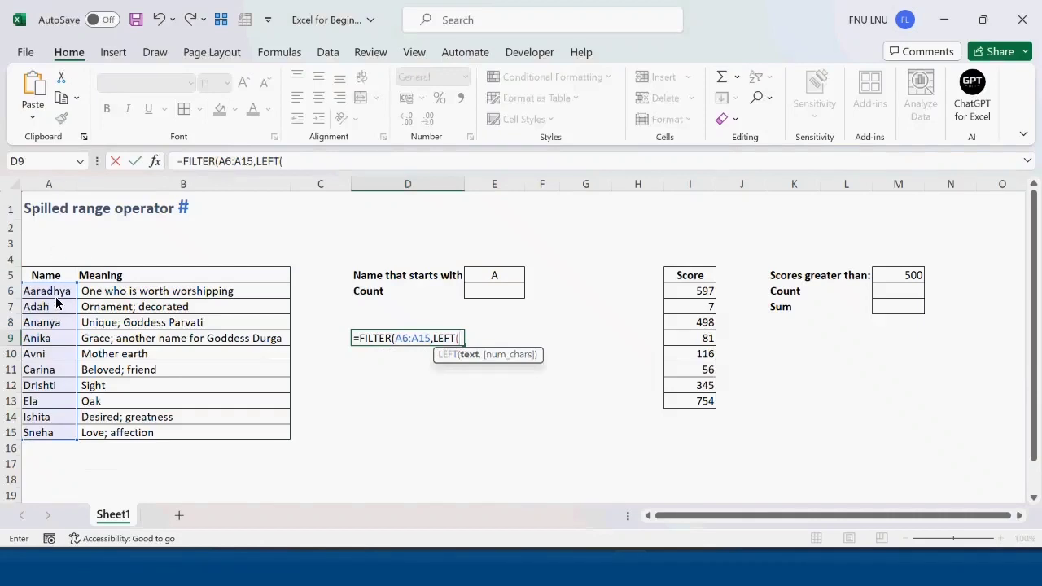
left_click_drag(55, 296, 41, 435)
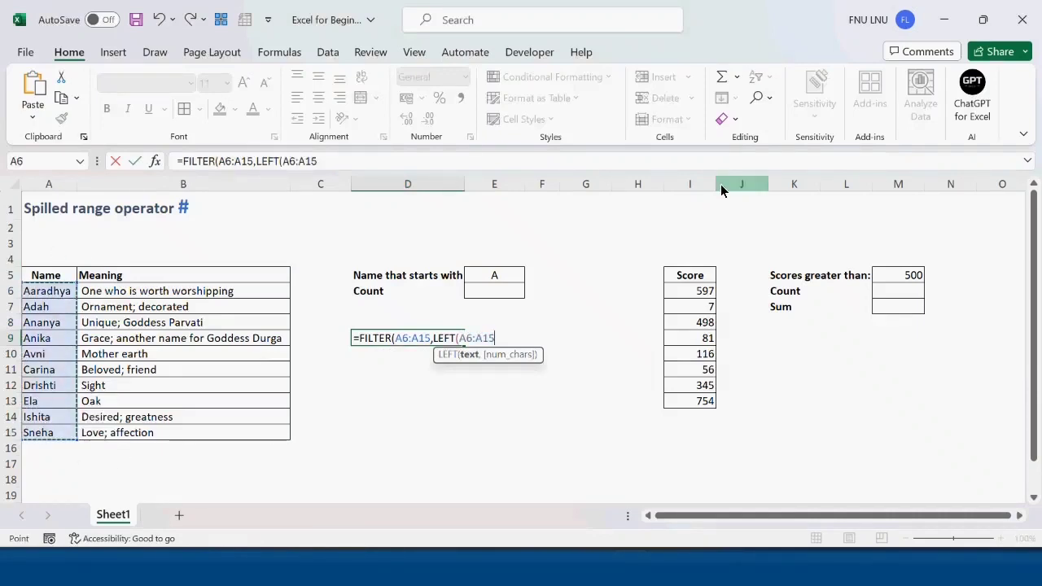
type(",1")
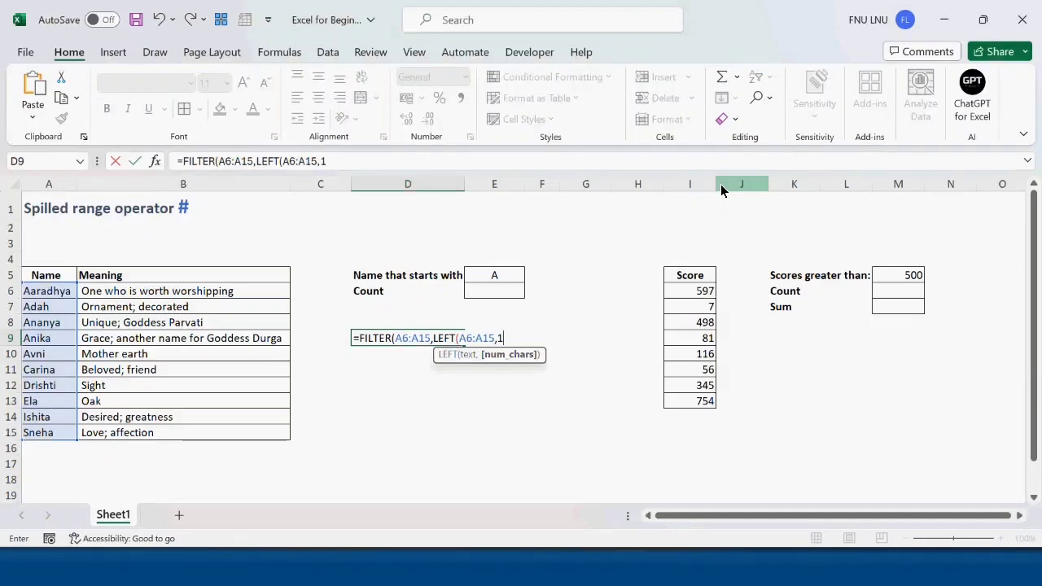
type(")=")
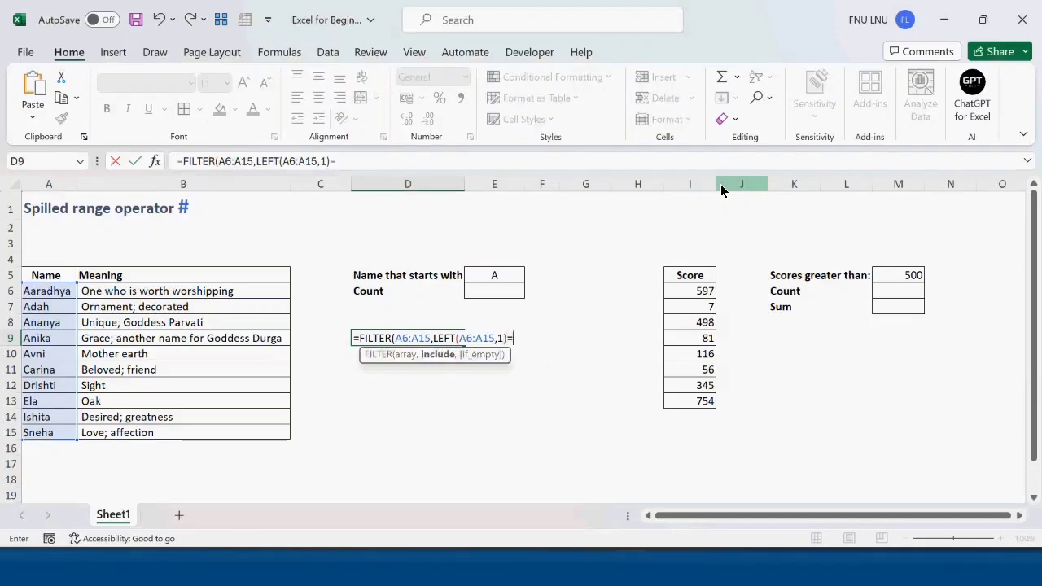
left_click(510, 278)
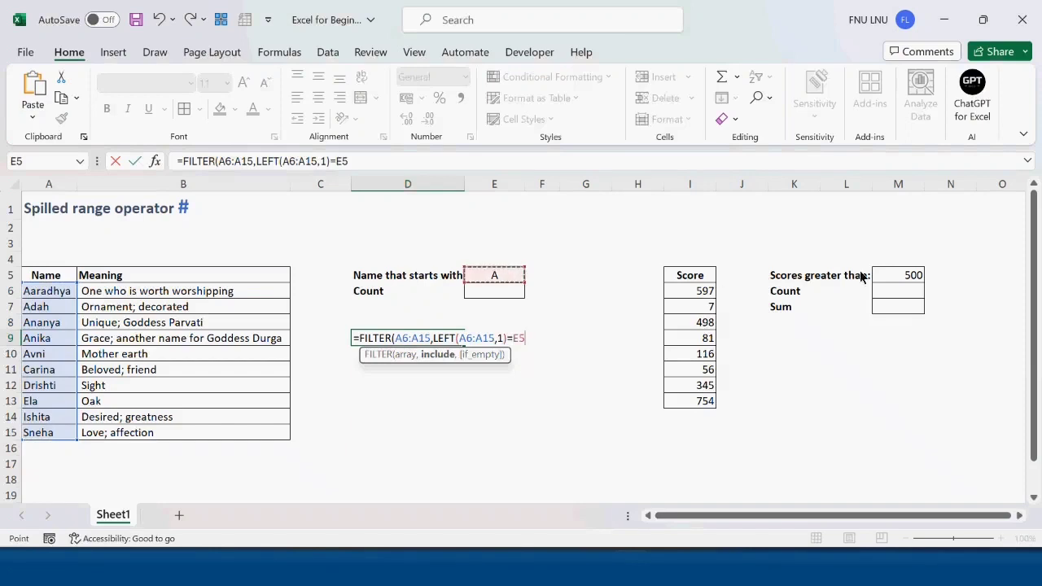
type(")")
key("Return")
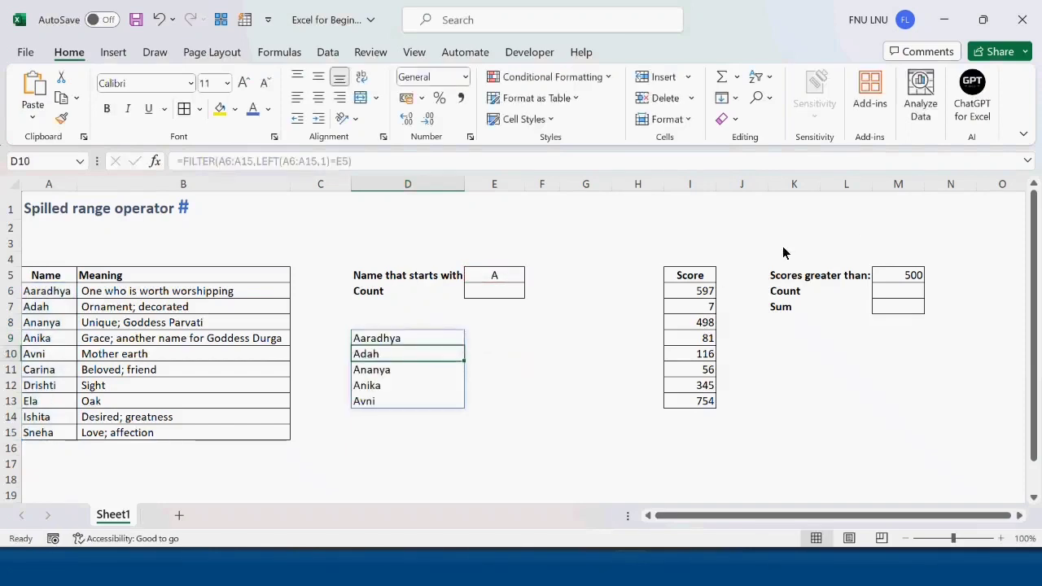
Test the name filter by setting the starting letter in E5 to C, to I, and back to A
left_click(514, 278)
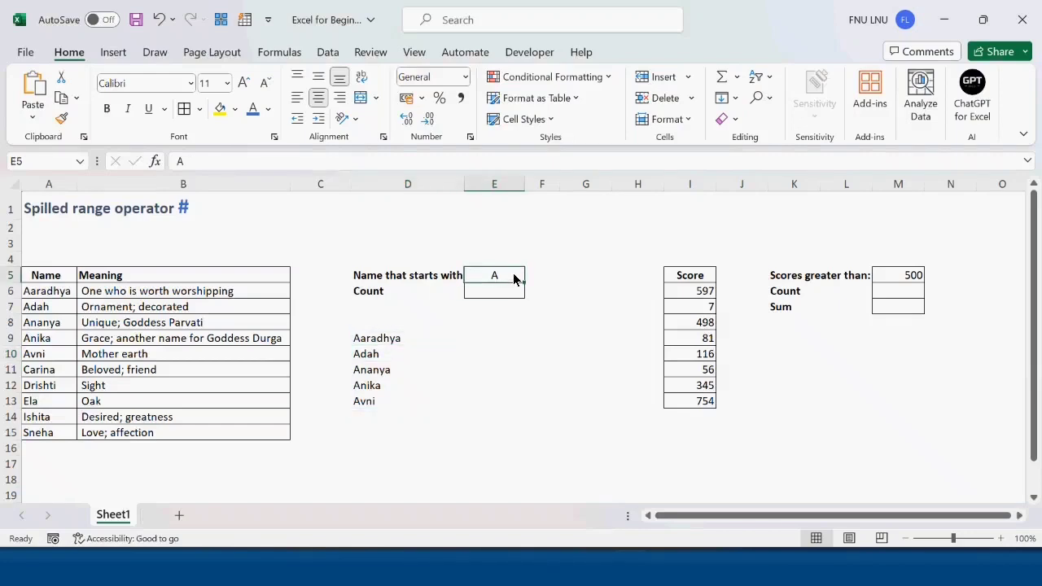
type("C")
key("Return")
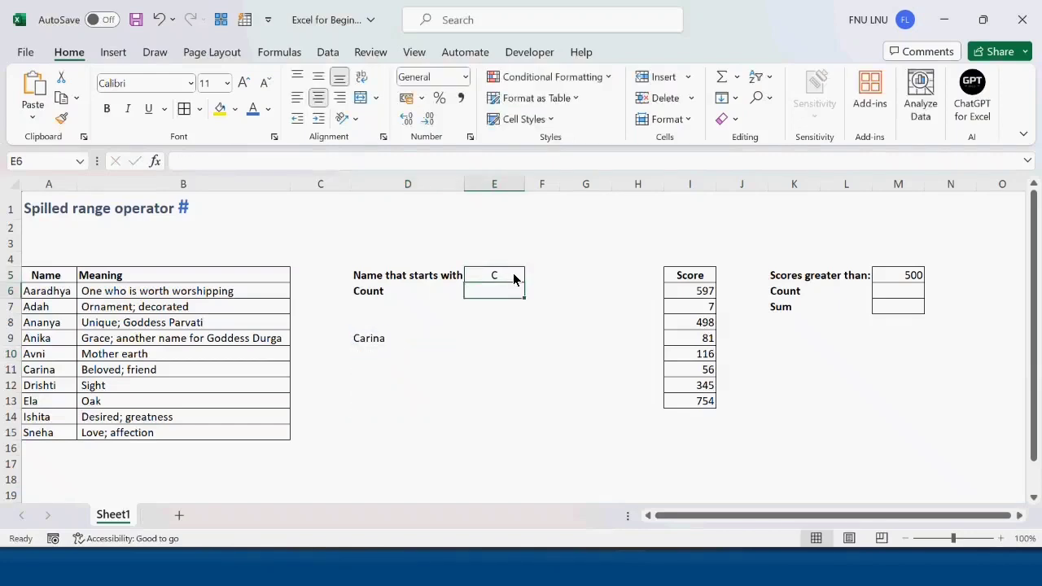
left_click(513, 278)
type("I")
key("Return")
left_click(509, 280)
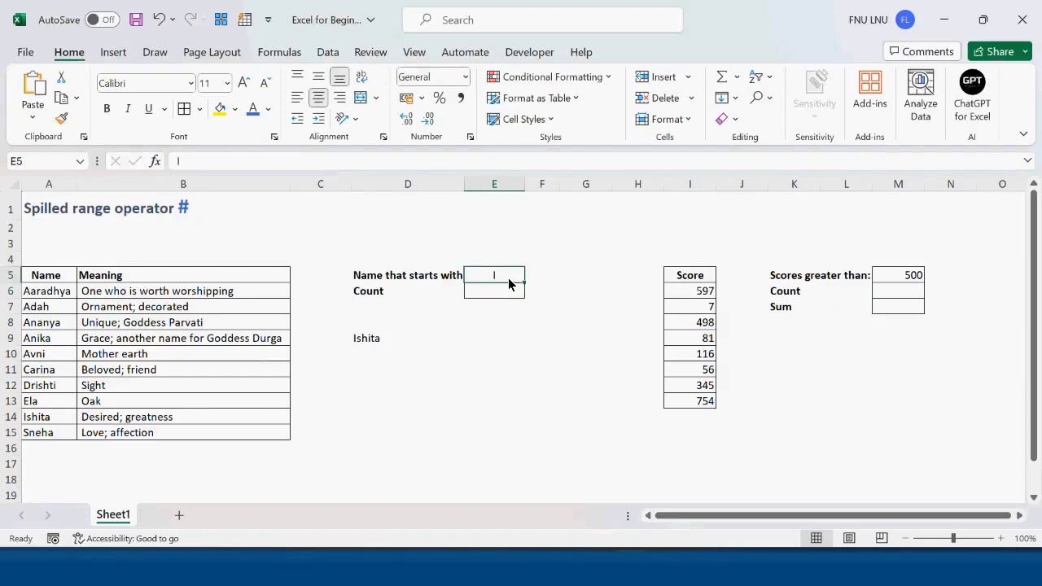
type("A")
key("Return")
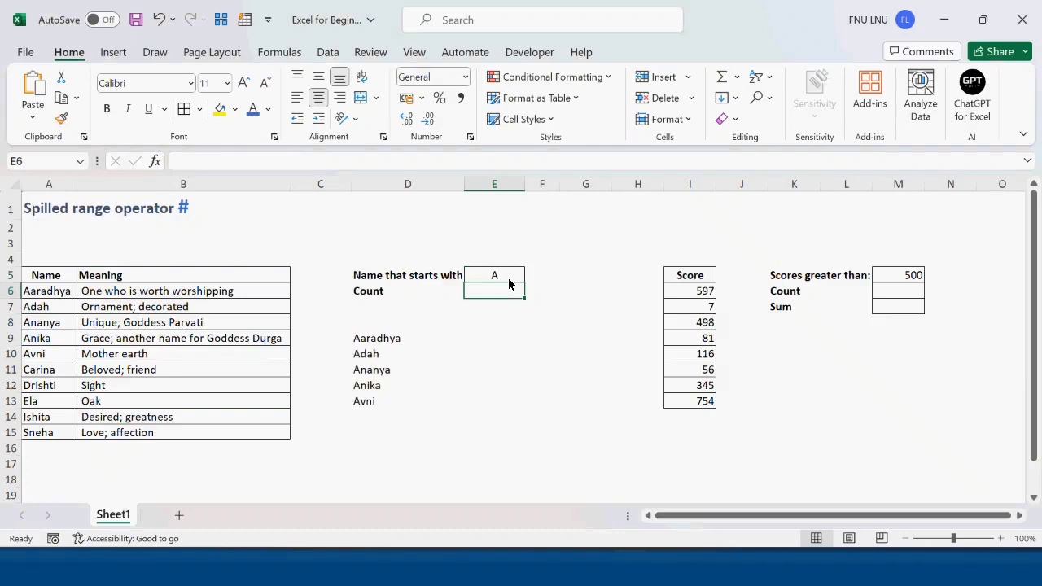
Enter the formula =COUNTA(D6) in the name table's Count cell, E6
left_click_drag(367, 344, 455, 387)
left_click(507, 367)
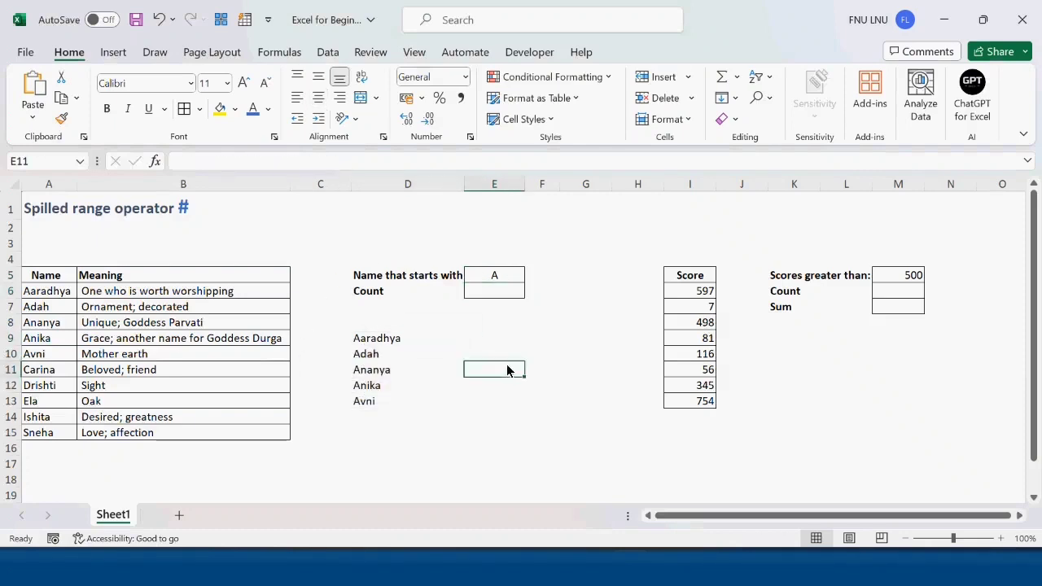
left_click(505, 293)
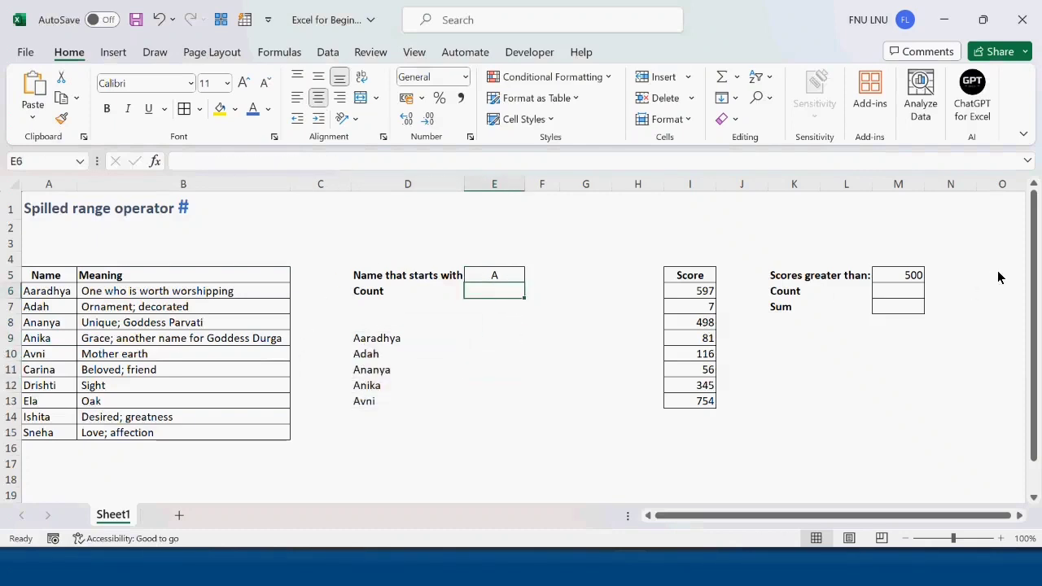
type("=COUNTA(")
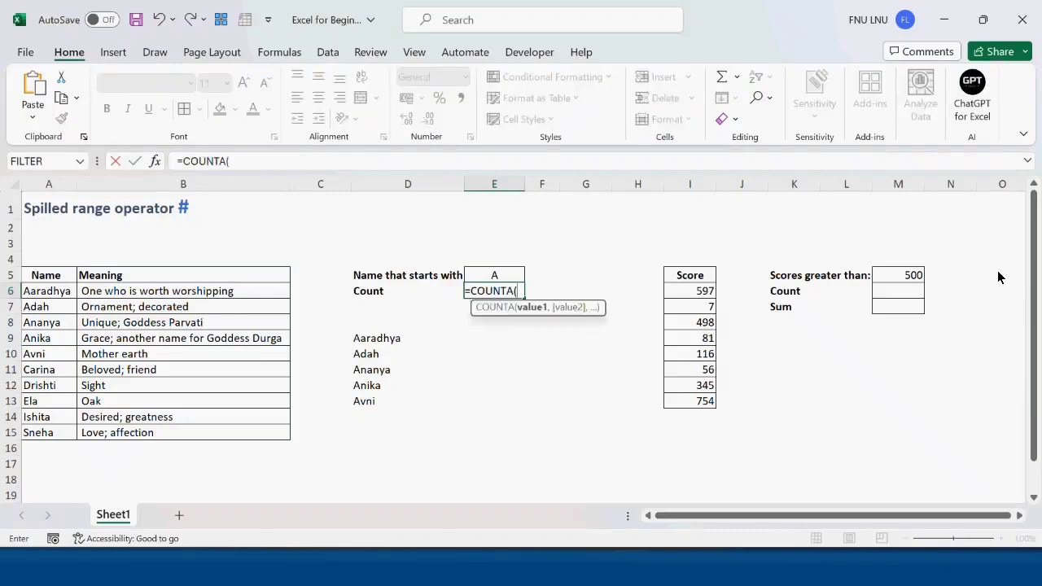
left_click(361, 342)
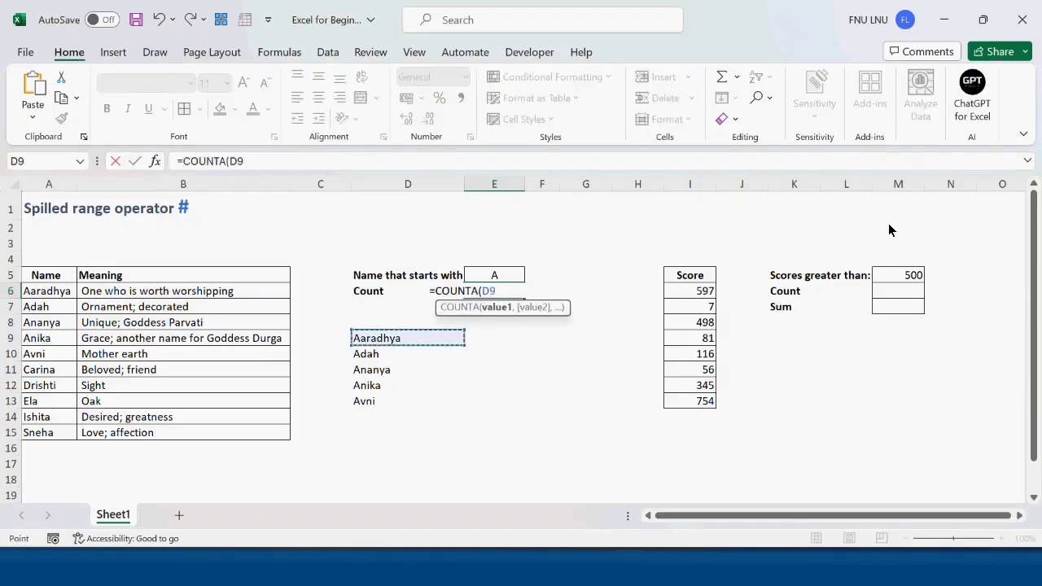
type("#)")
key("Return")
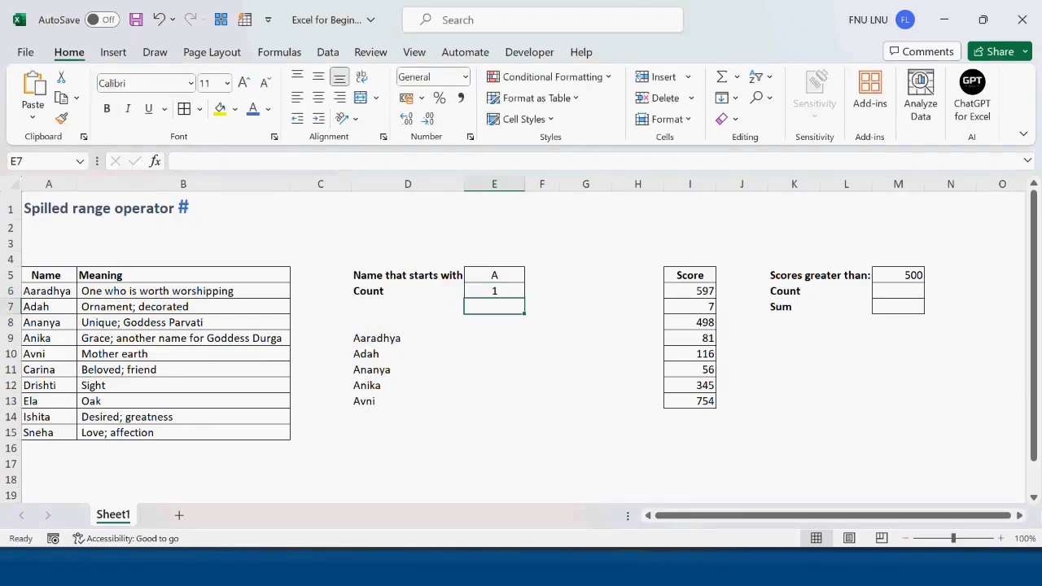
Replace the reference in E6's COUNTA formula with the filtered names' spilled range, making it =COUNTA(D9#)
left_click(503, 291)
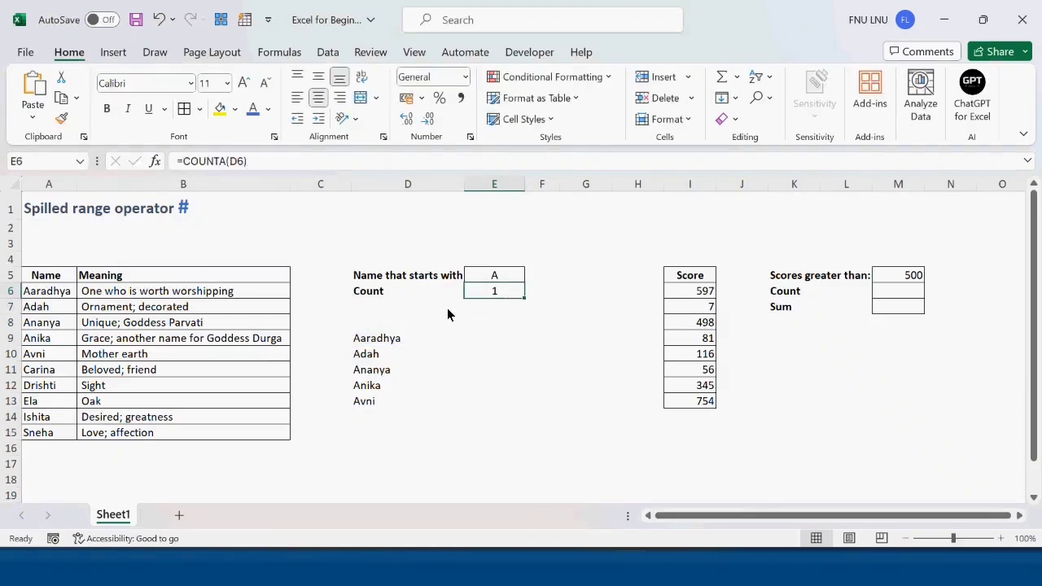
left_click(236, 161)
double_click(236, 161)
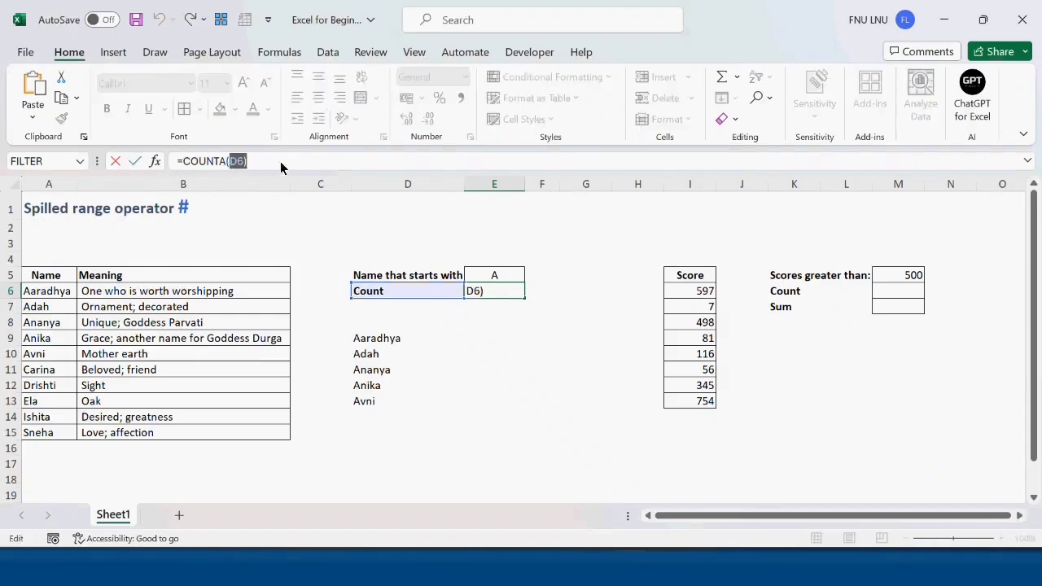
left_click_drag(365, 341, 356, 401)
type(")")
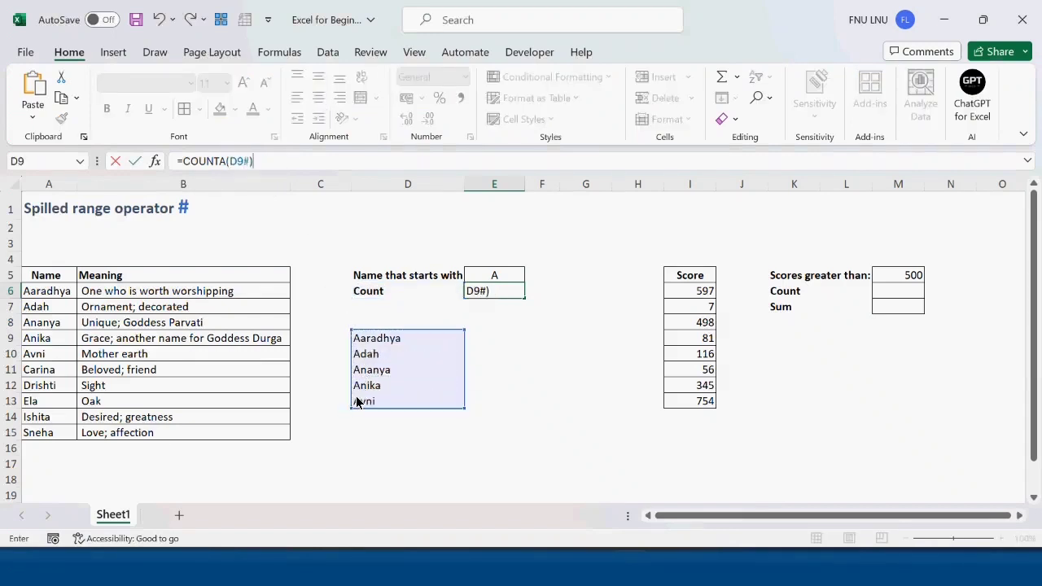
key("Return")
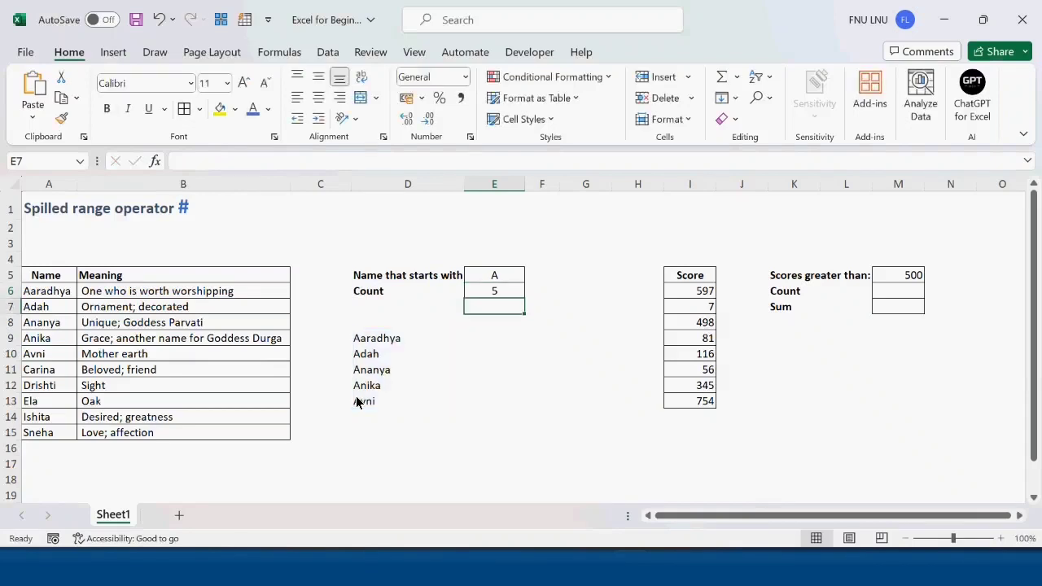
Reselect the filtered names D9:D13 as the argument of E6's COUNTA formula, re-entering it as =COUNTA(D9#)
double_click(505, 292)
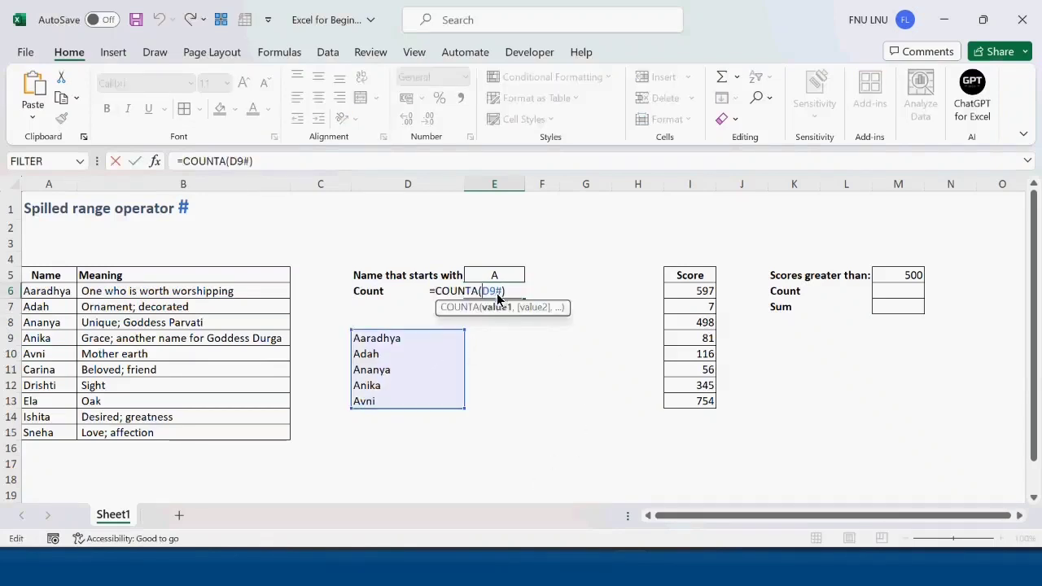
left_click_drag(485, 292, 526, 297)
left_click(403, 342)
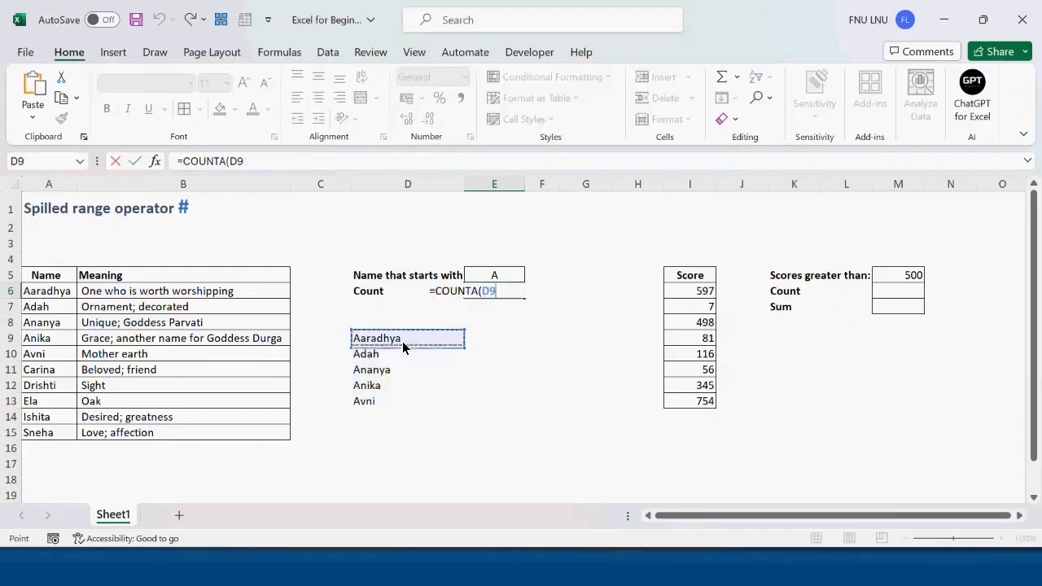
left_click_drag(402, 341, 399, 397)
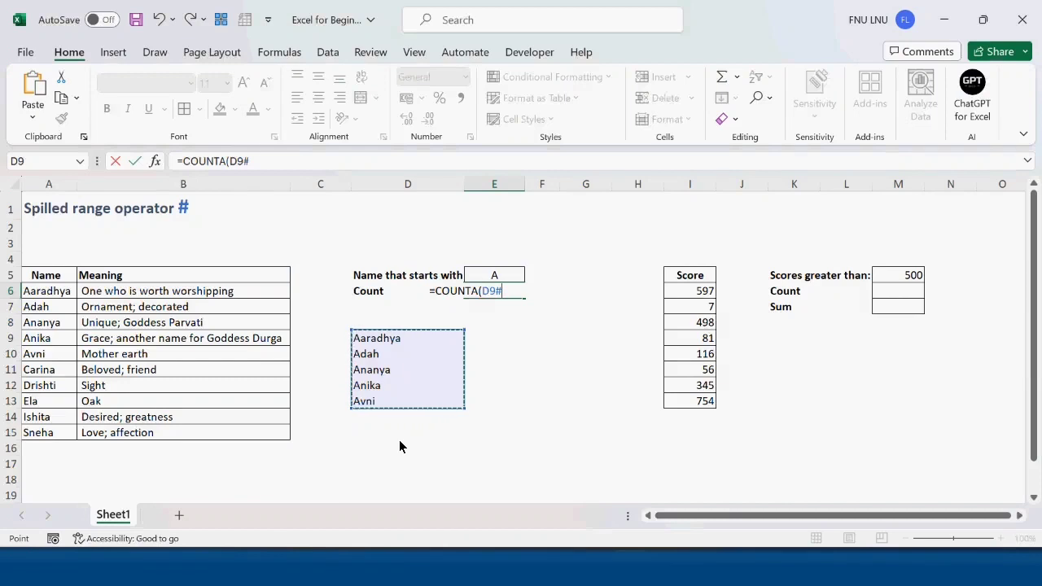
type(")")
key("Return")
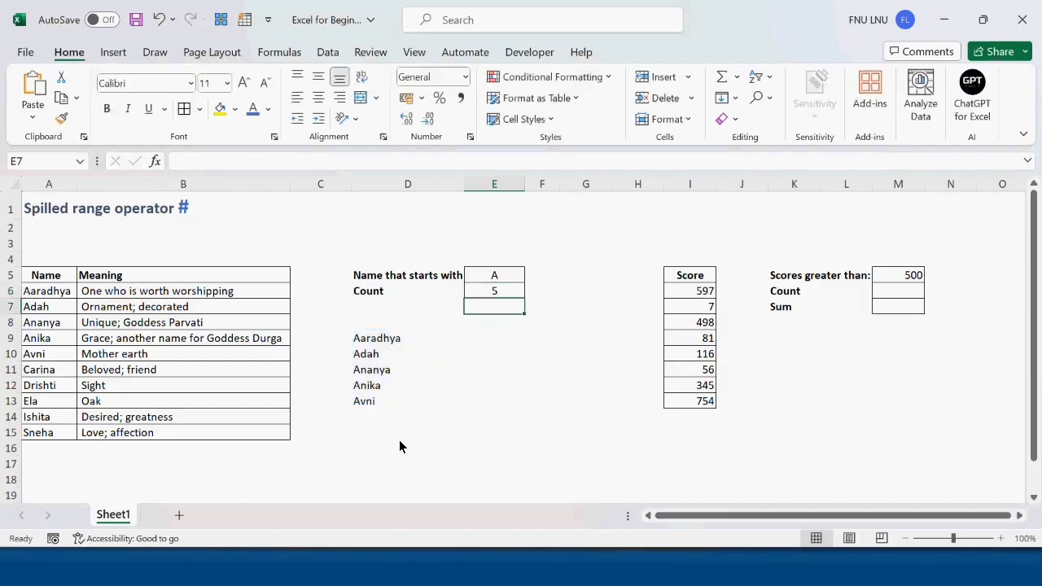
Set the starting letter in E5 to C and check which range the count formula in E6 references
left_click(493, 277)
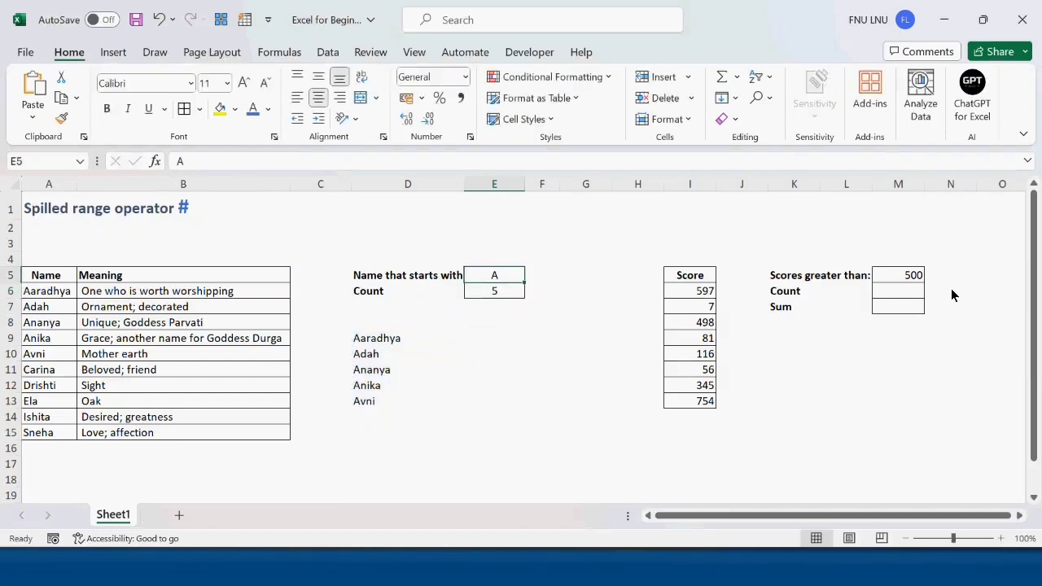
type("C")
key("Tab")
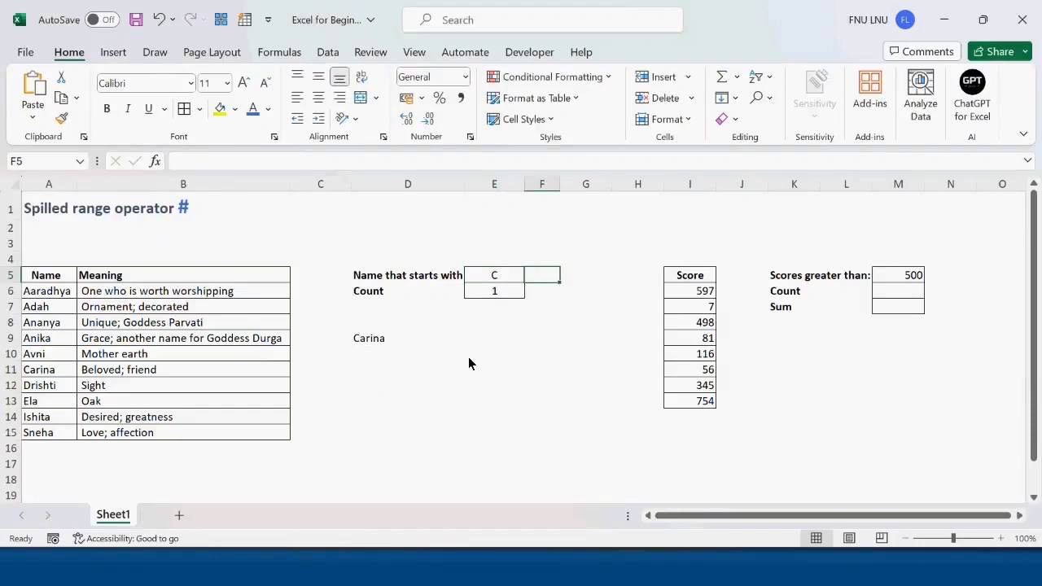
left_click(505, 296)
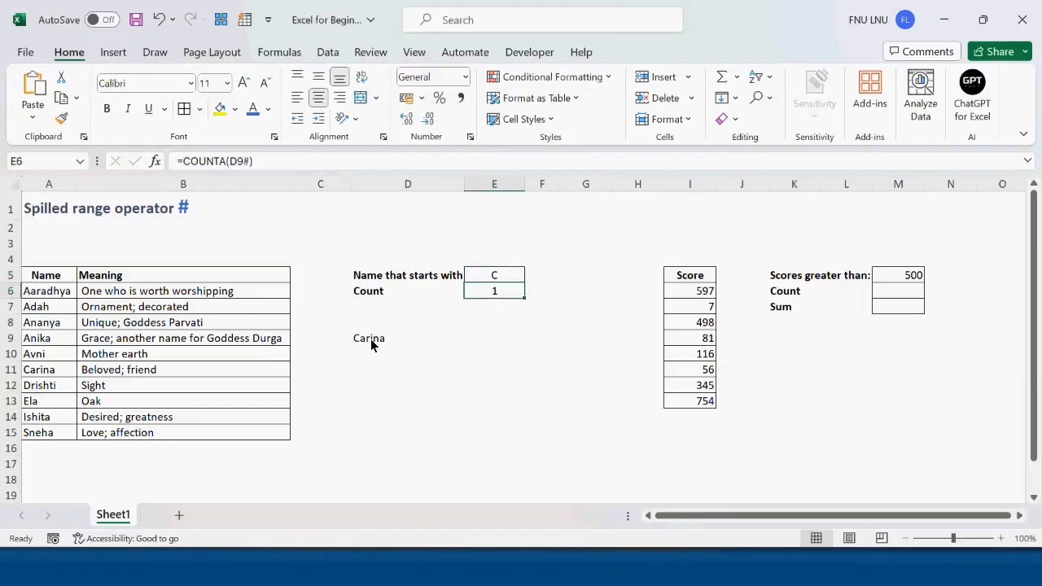
left_click(371, 338)
left_click(493, 293)
double_click(492, 295)
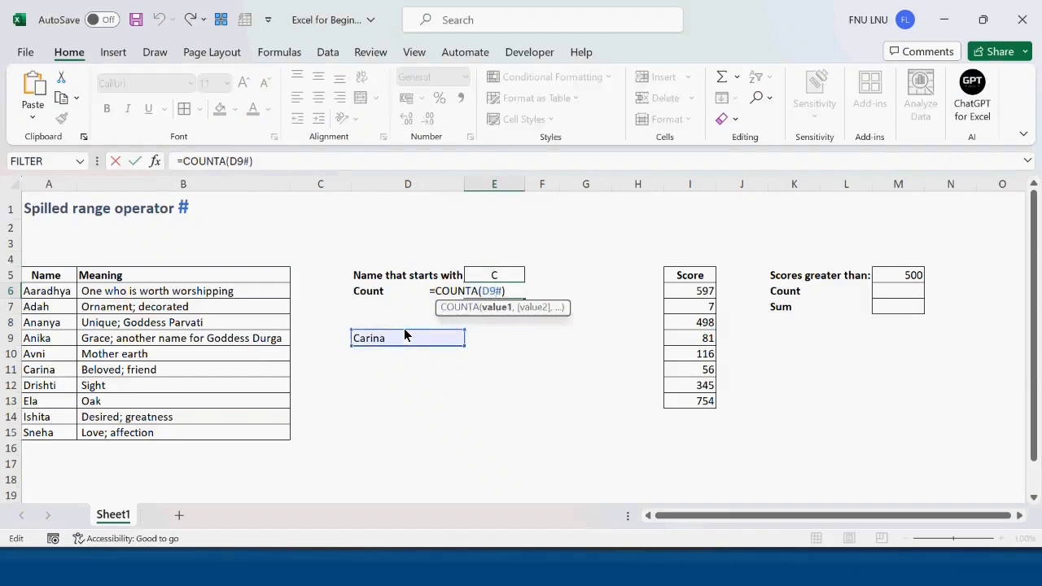
key("Tab")
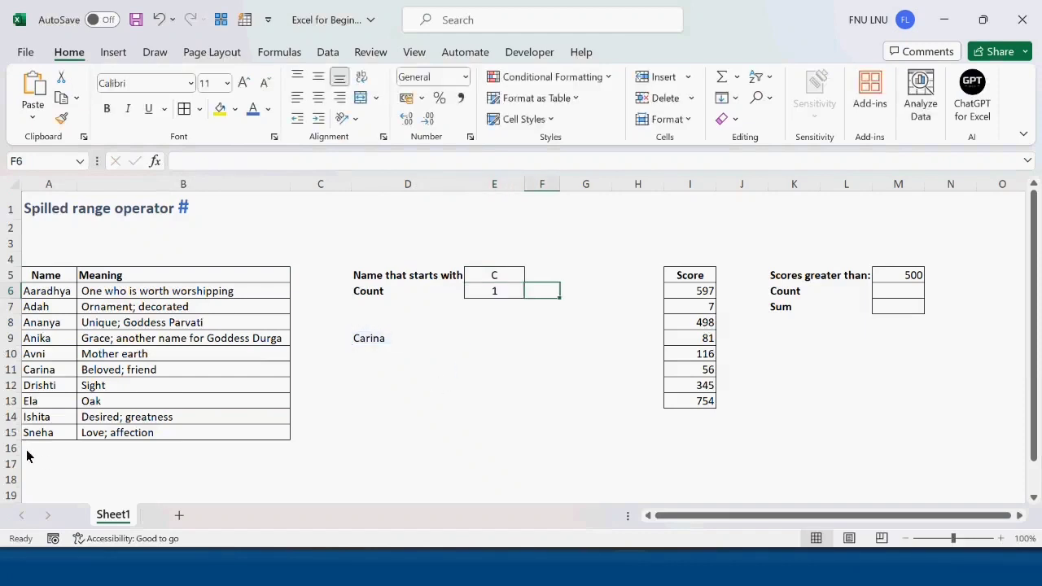
left_click(51, 390)
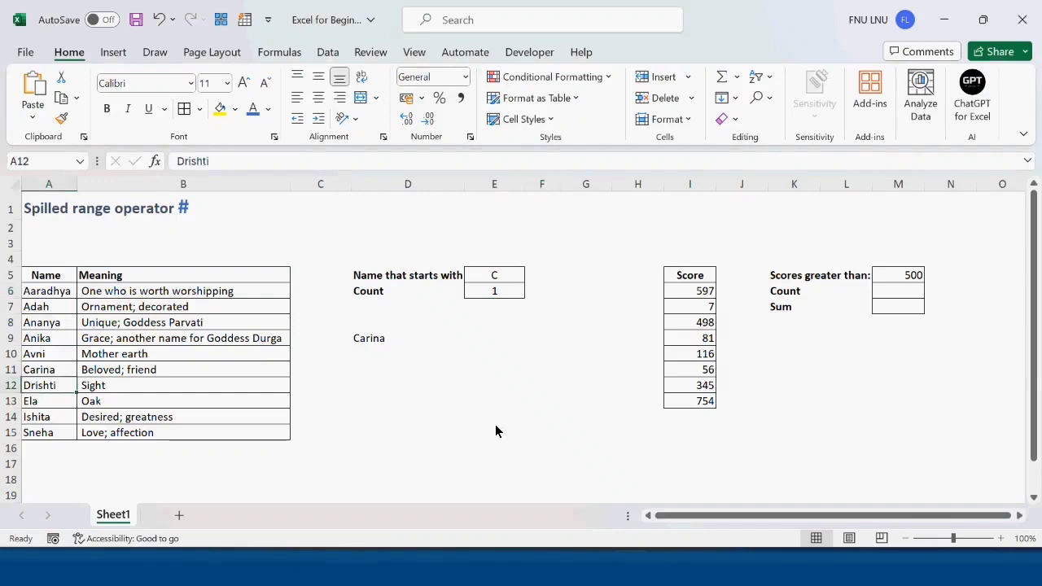
Replace the name in A12 with another name starting with C, clear its meaning in B12, and check the filtered list and count formula
type("Christ")
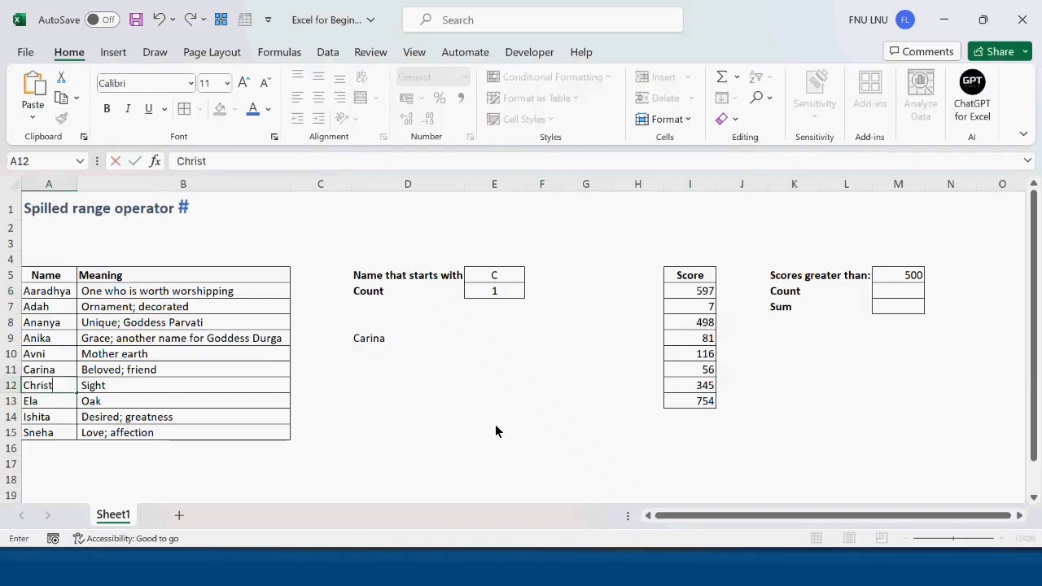
type("ina")
key("Tab")
key("Delete")
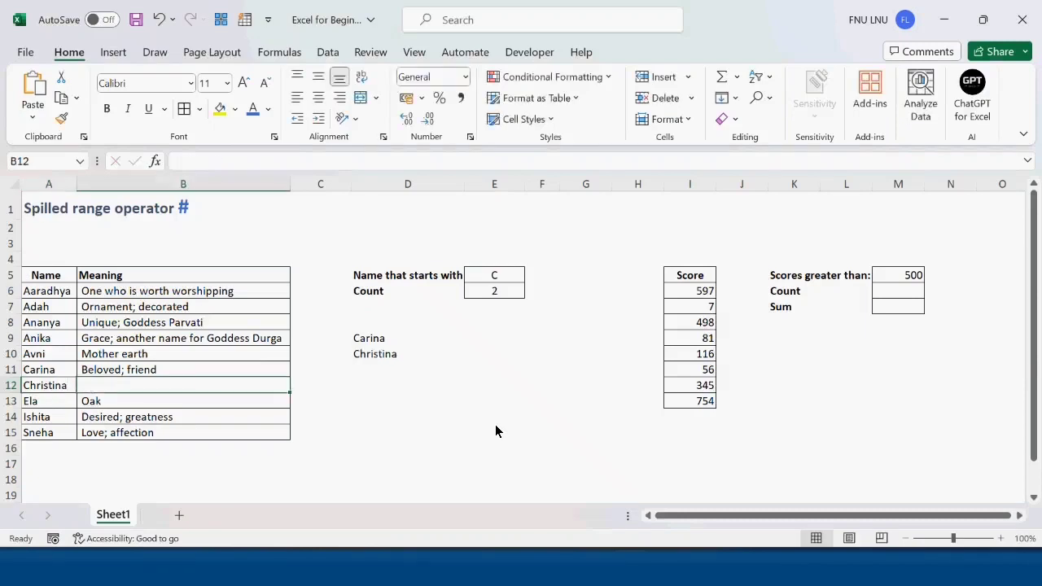
key("Tab")
left_click(382, 354)
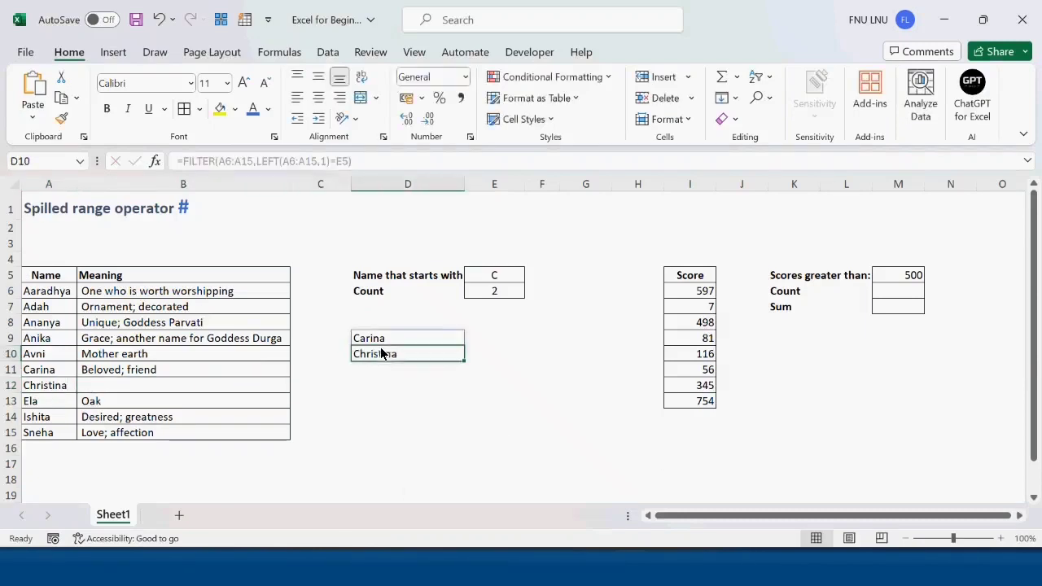
left_click(503, 294)
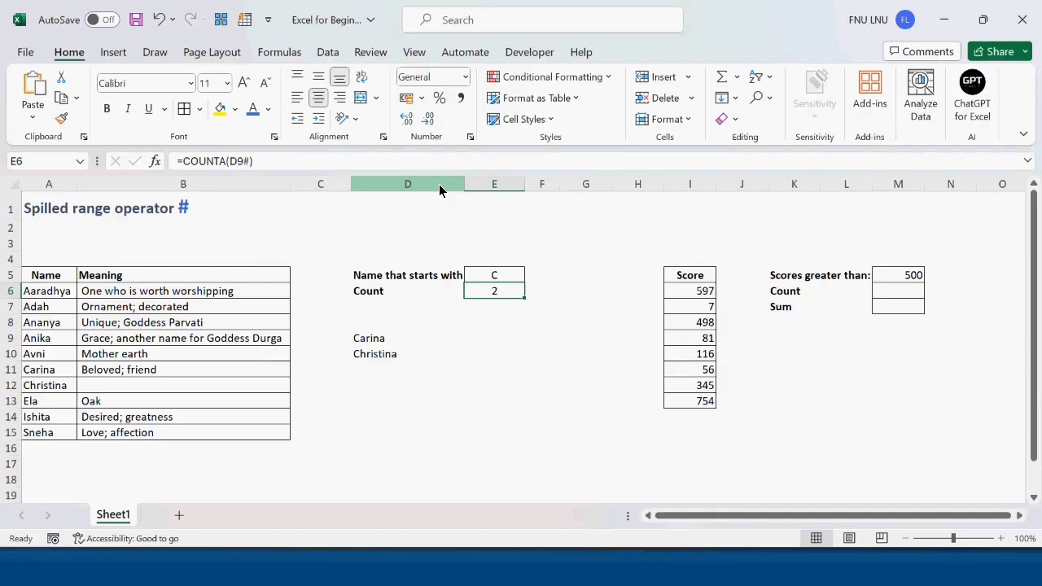
key("Right")
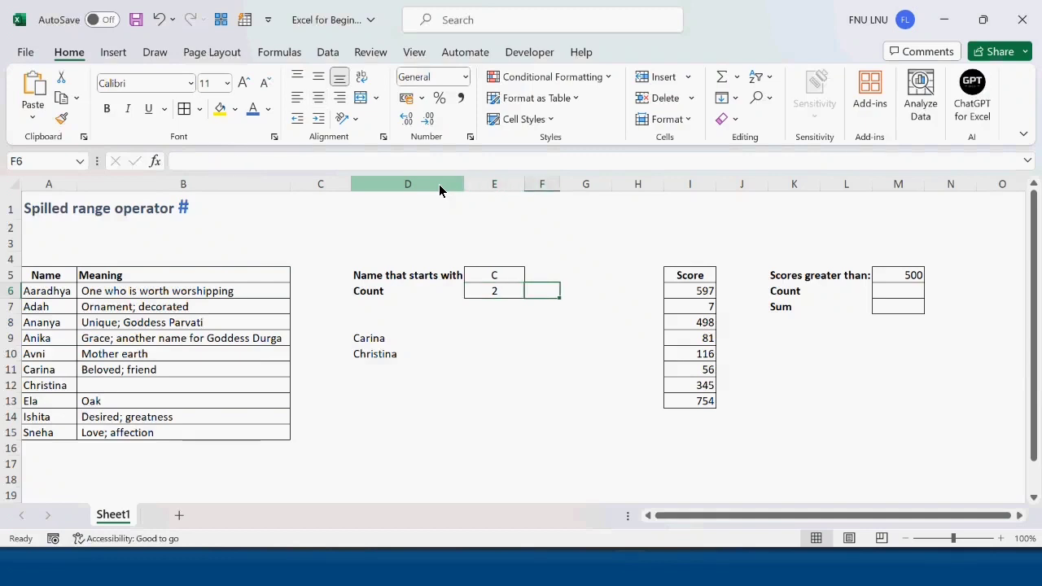
Extend the array of D9's FILTER formula to include the meanings, making it =FILTER(A6:B15,LEFT(A6:A15,1)=E5)
left_click(367, 342)
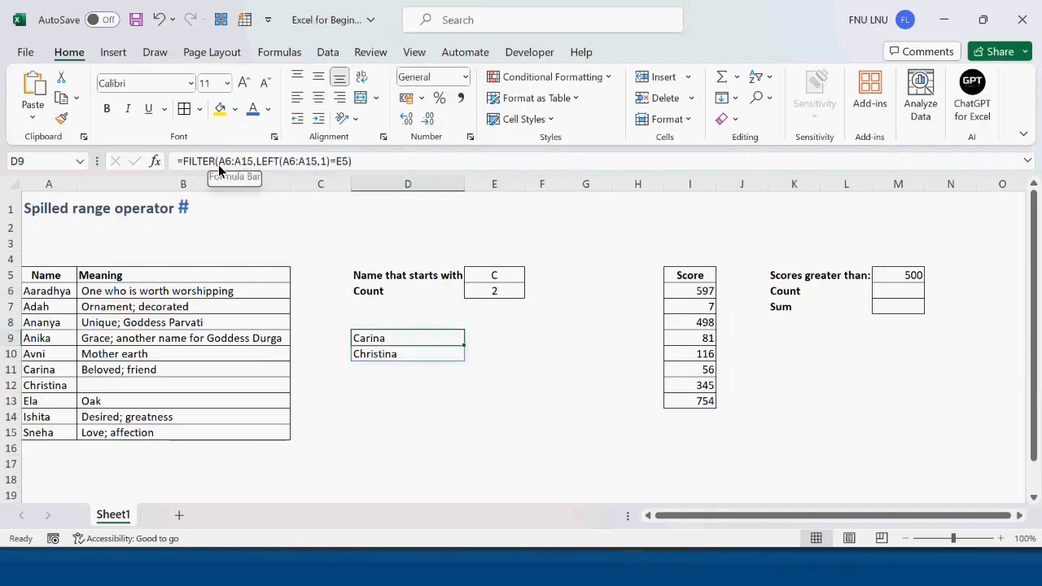
left_click_drag(218, 163, 254, 163)
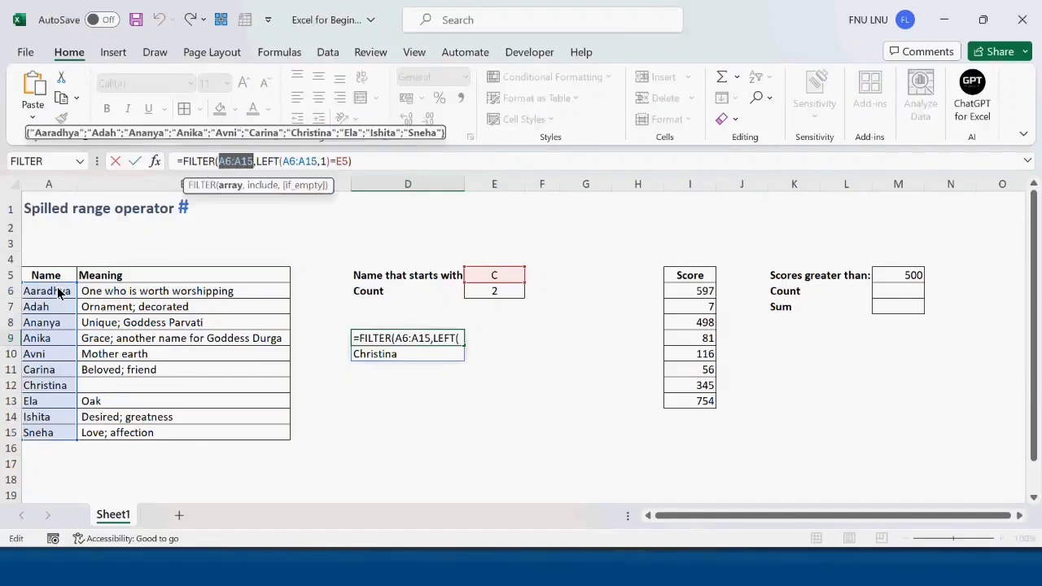
left_click_drag(59, 293, 124, 429)
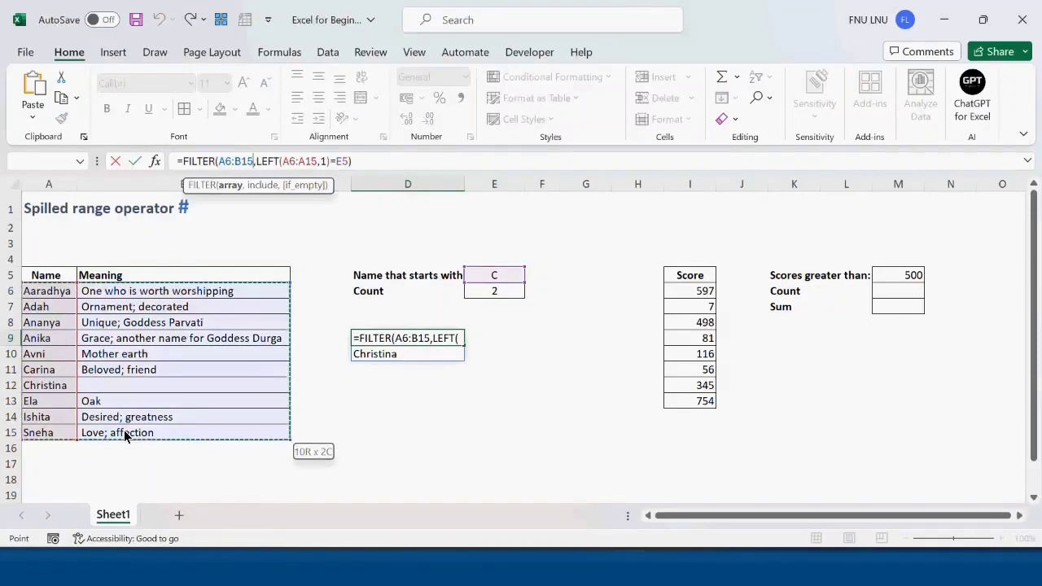
left_click(370, 161)
key("Return")
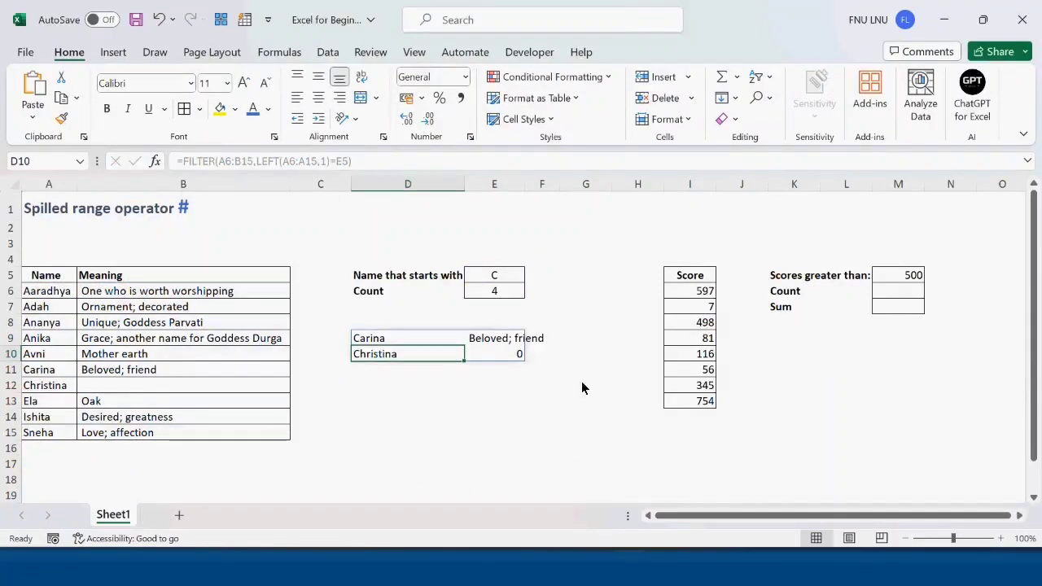
Set the starting letter in E5 to A and check the filtered names, their meanings and the count formula in E6
left_click(507, 280)
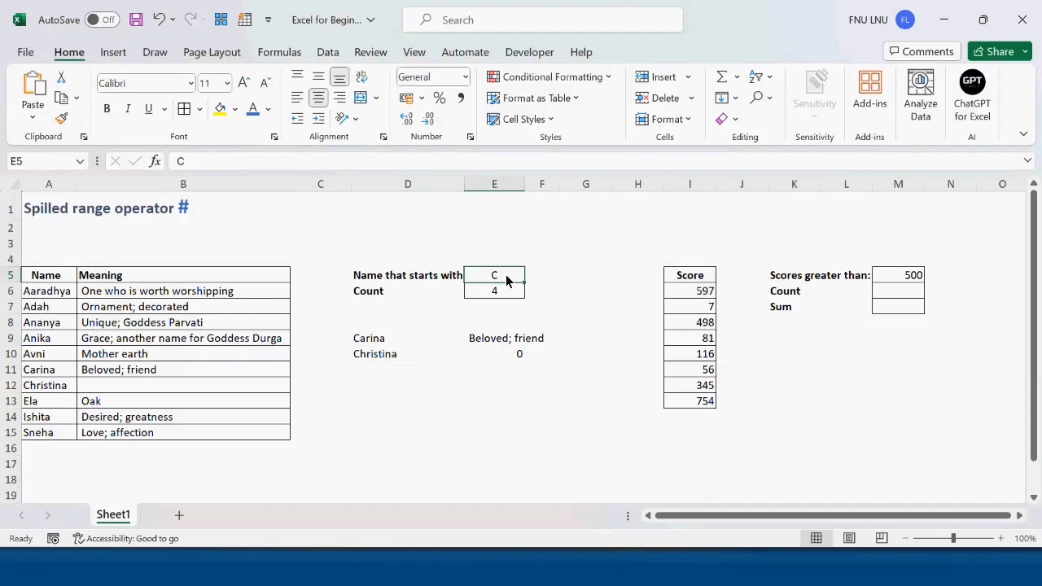
type("A")
key("Return")
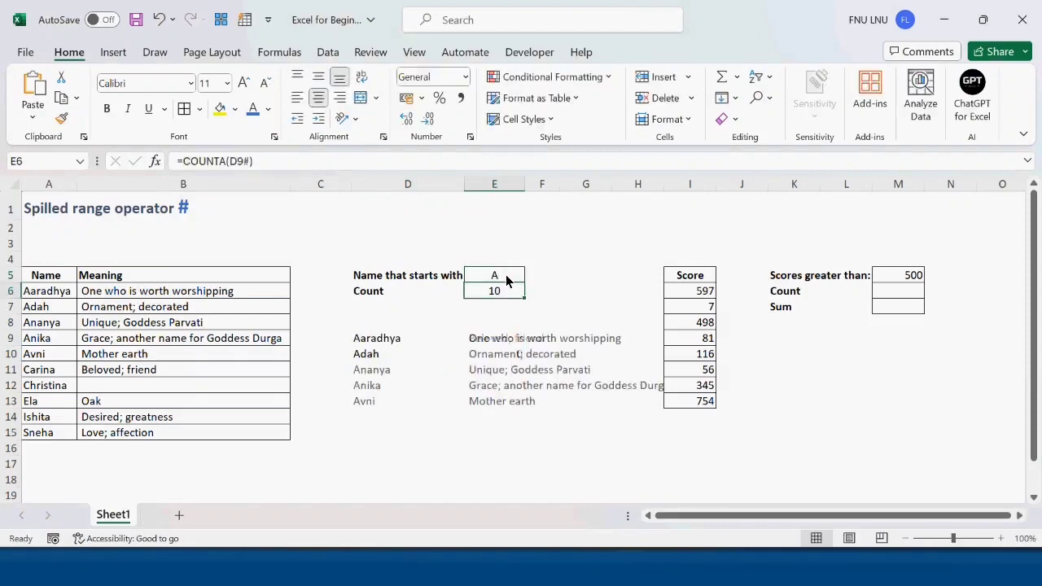
left_click_drag(379, 343, 362, 398)
mouse_move(483, 347)
left_mouse_down()
mouse_move(474, 400)
mouse_move(488, 338)
left_mouse_up()
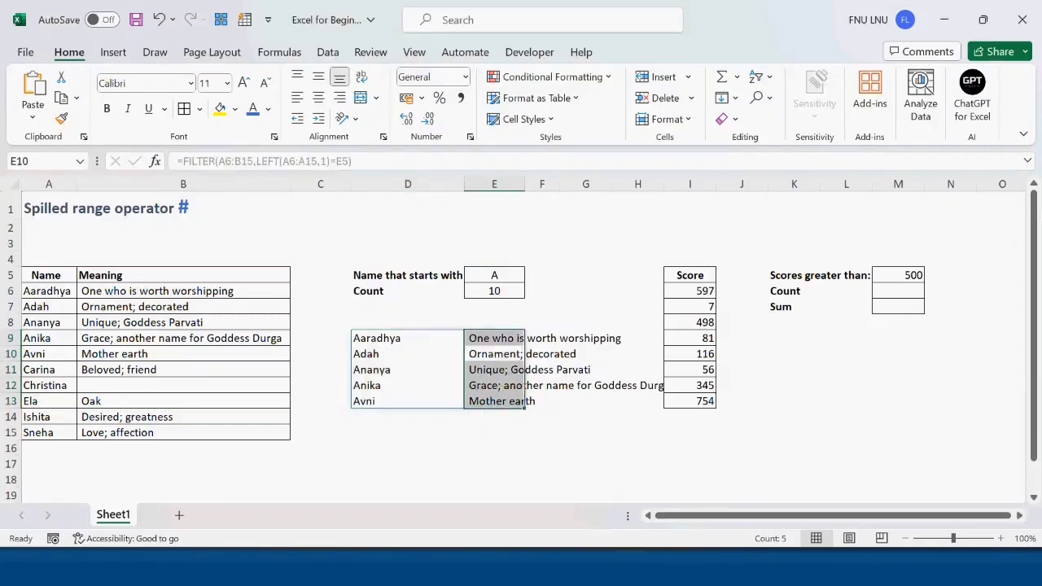
key("Up")
key("Up")
key("Up")
key("Up")
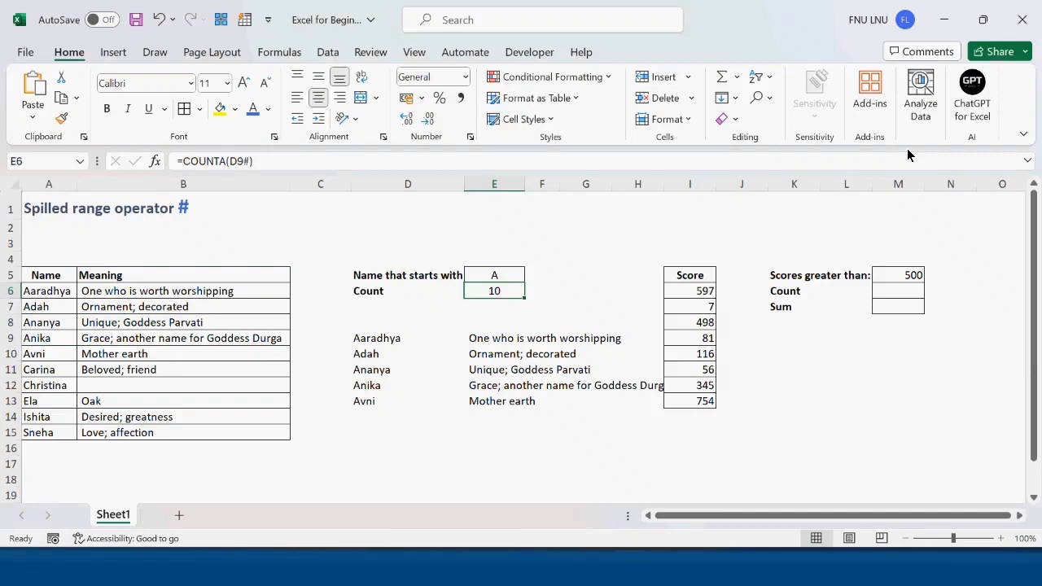
Set the starting letter in E5 to I
double_click(516, 281)
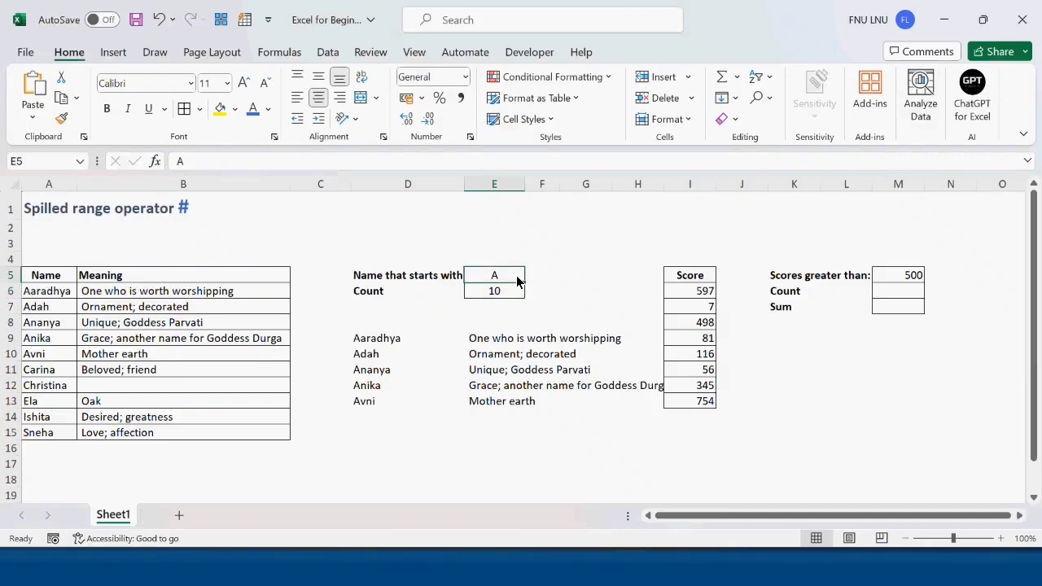
key("BackSpace")
type("I")
key("Return")
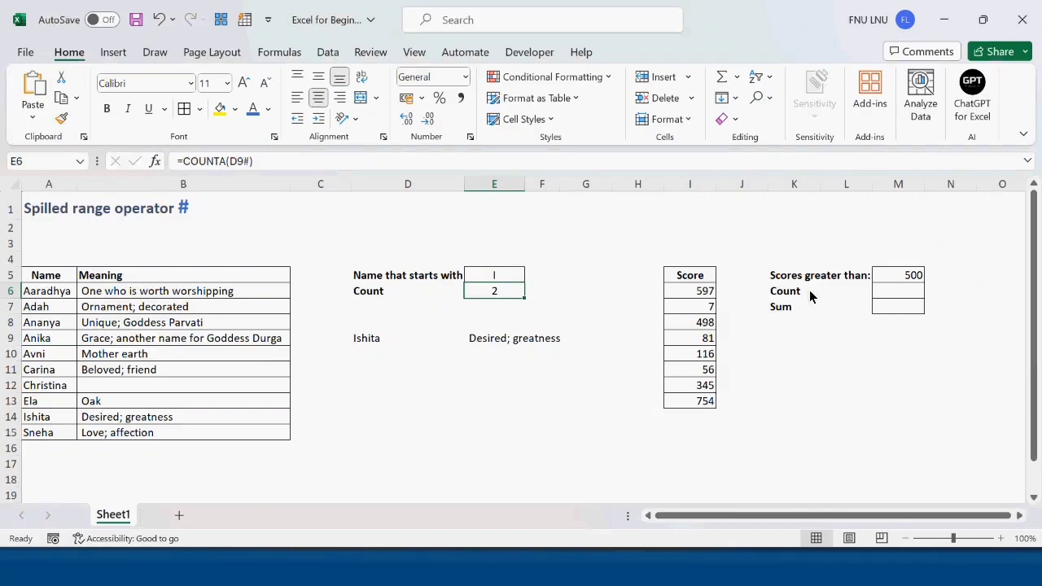
Enter =FILTER(I6:I13,I6:I13>M5) in K10 to list the scores above the threshold in M5
left_click_drag(705, 294, 693, 399)
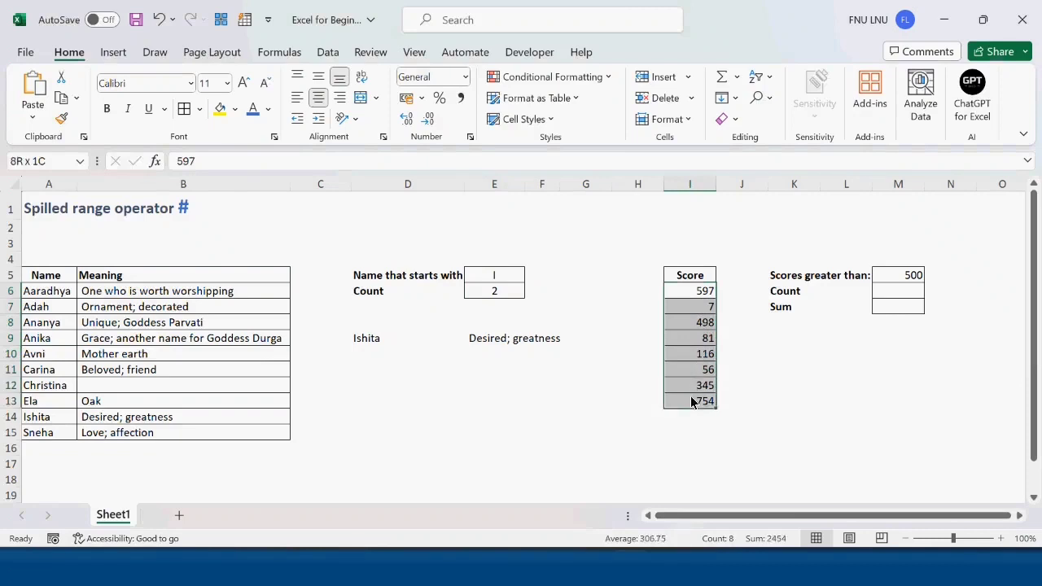
left_click(845, 384)
left_click(910, 275)
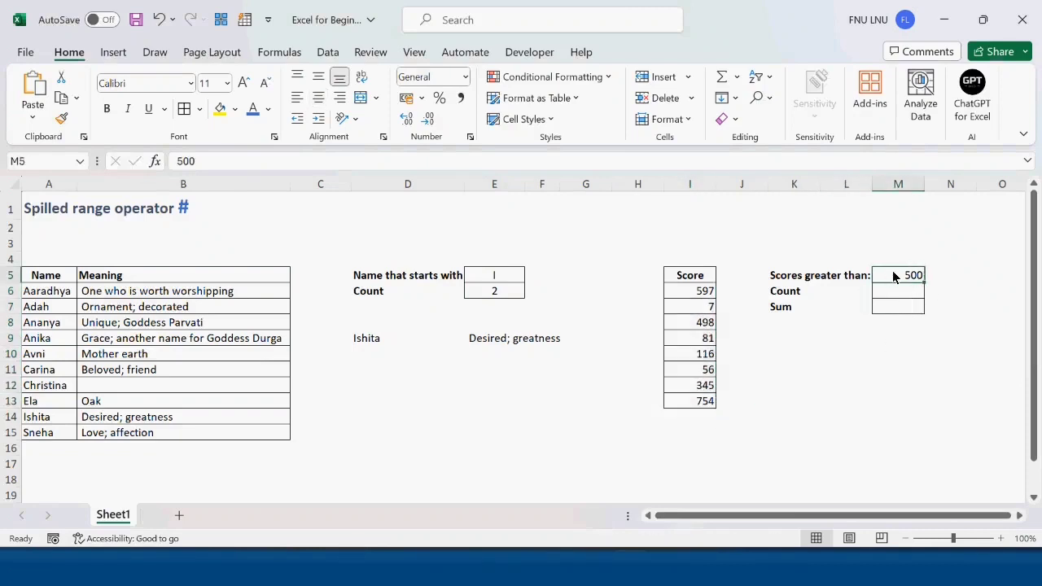
left_click(786, 353)
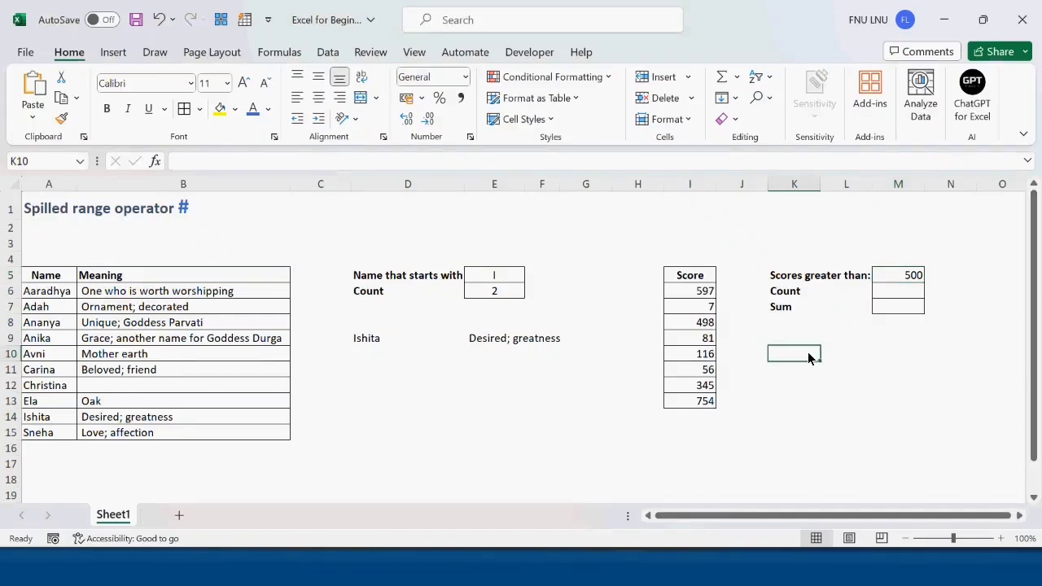
type("=fil")
key("Tab")
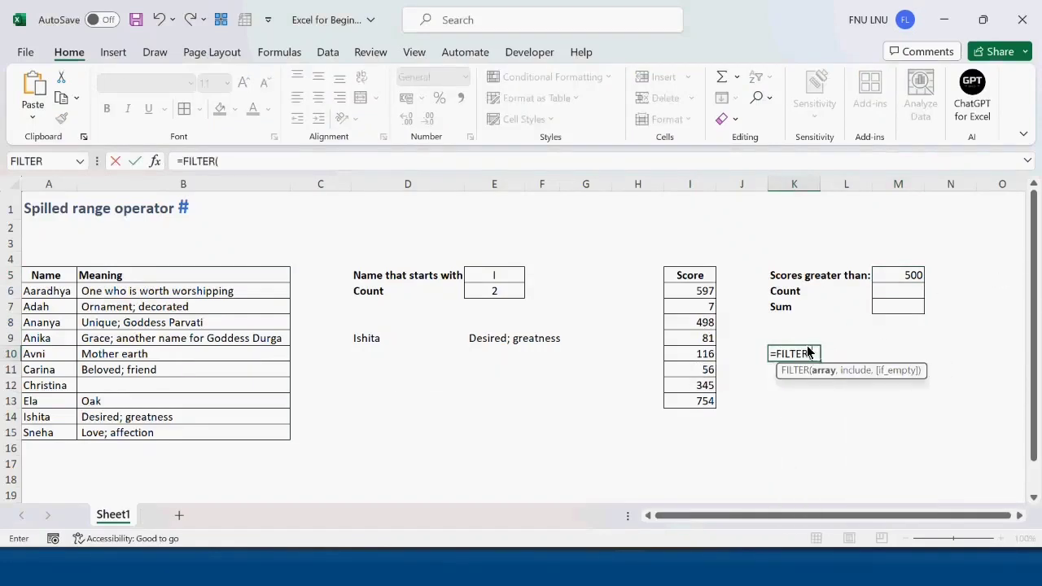
left_click_drag(703, 292, 698, 398)
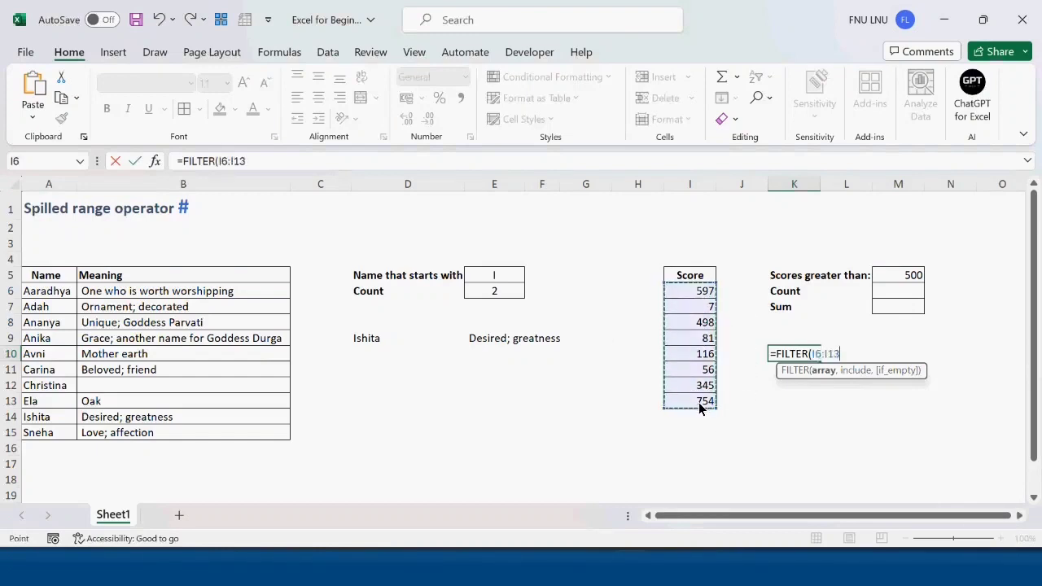
type(",")
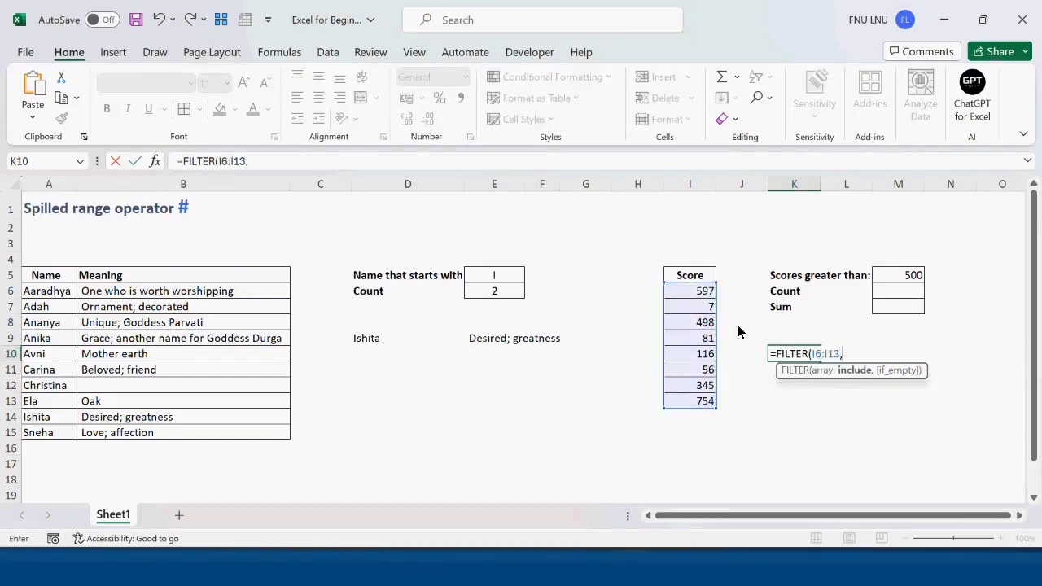
left_click_drag(701, 298, 688, 402)
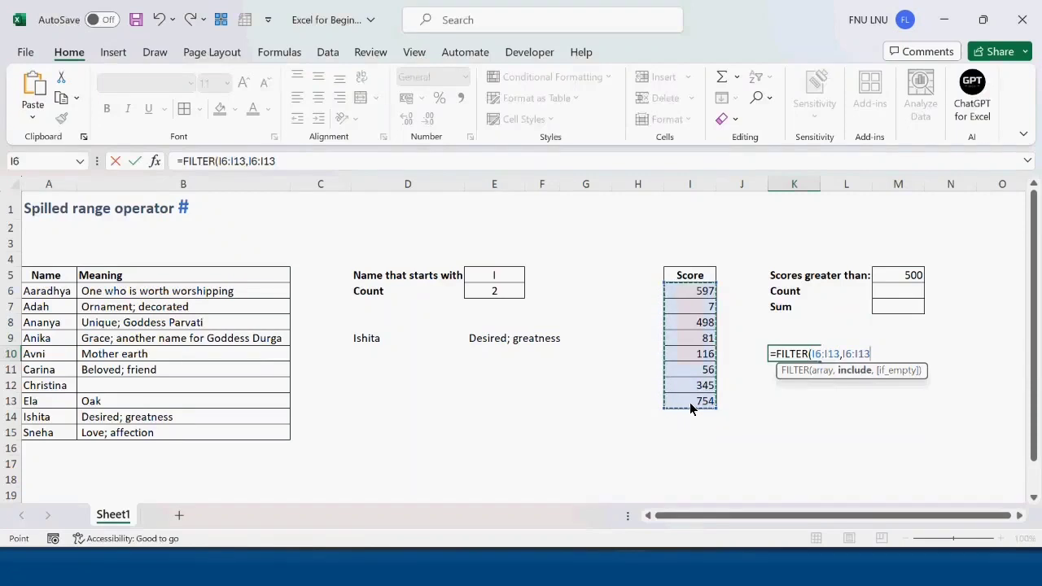
type(">")
left_click(899, 279)
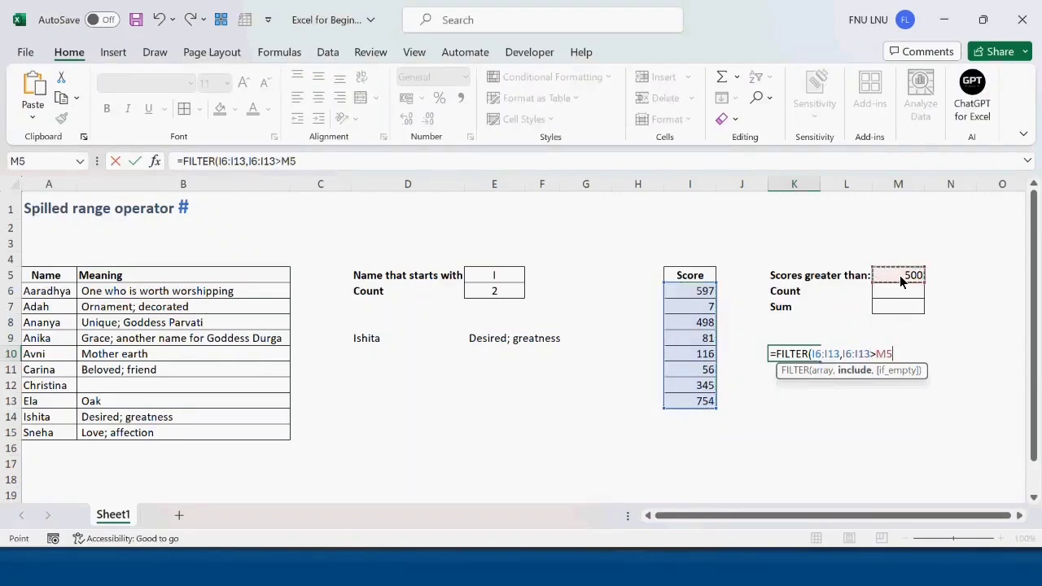
type(")")
key("Return")
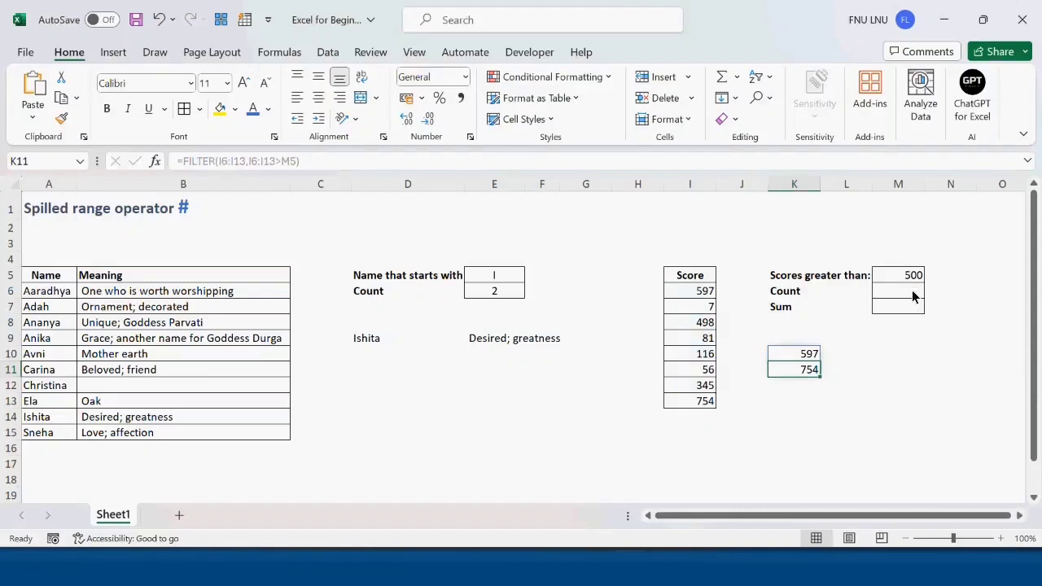
Test the score filter by setting the threshold in M5 to 5 and then to 10
left_click(908, 276)
type("5")
key("Return")
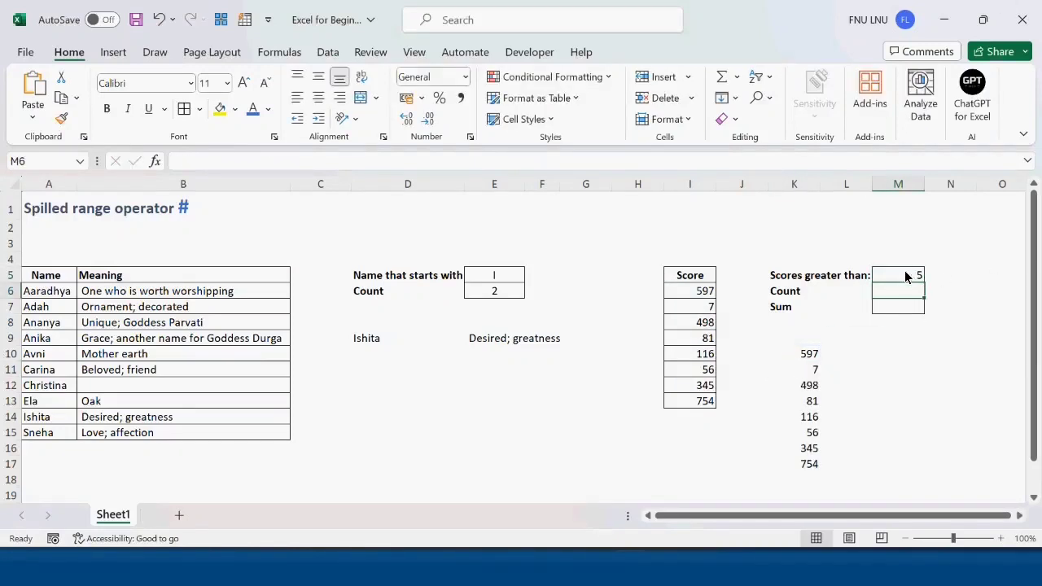
left_click(898, 277)
type("10")
key("Return")
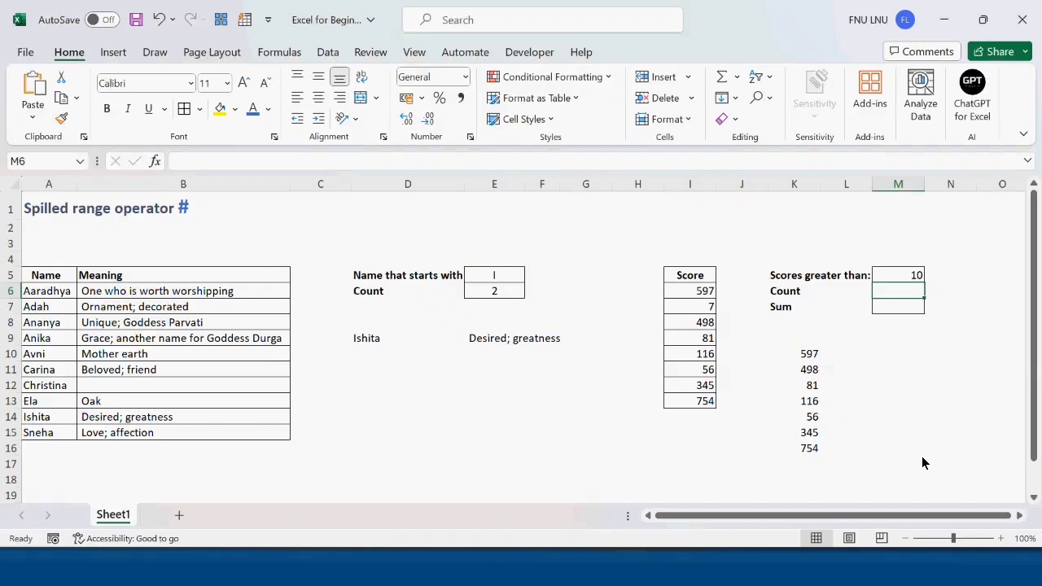
Enter =COUNT(K10#) in the score table's Count cell, M6, to count the spilled scores
type("=COUNT(")
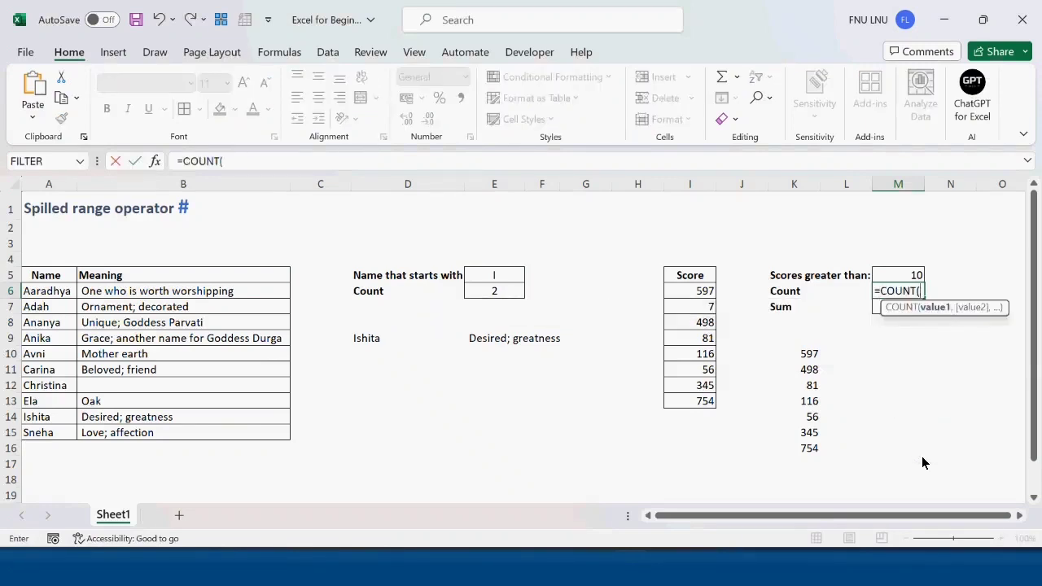
left_click(811, 361)
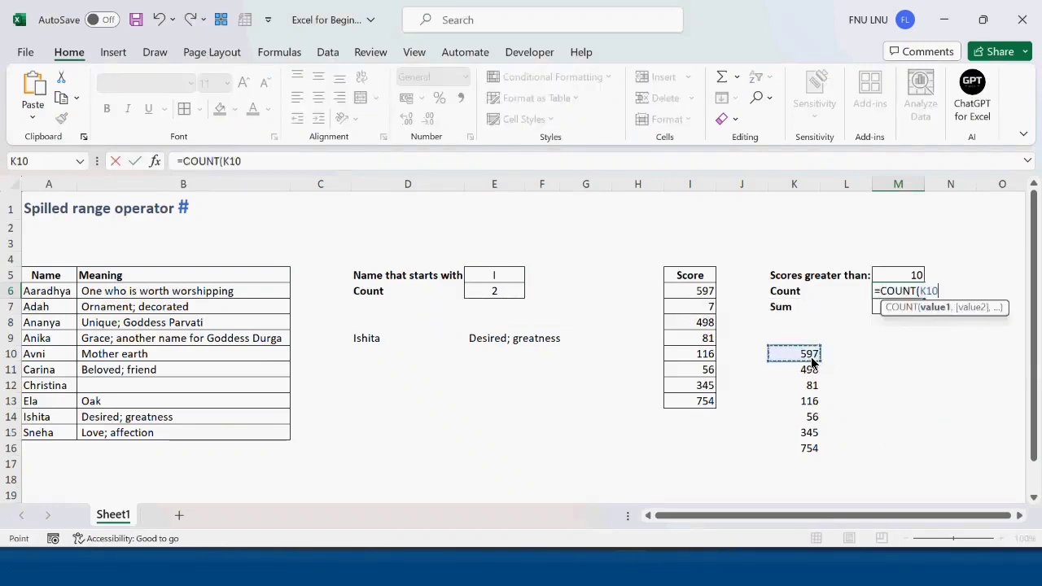
type("#")
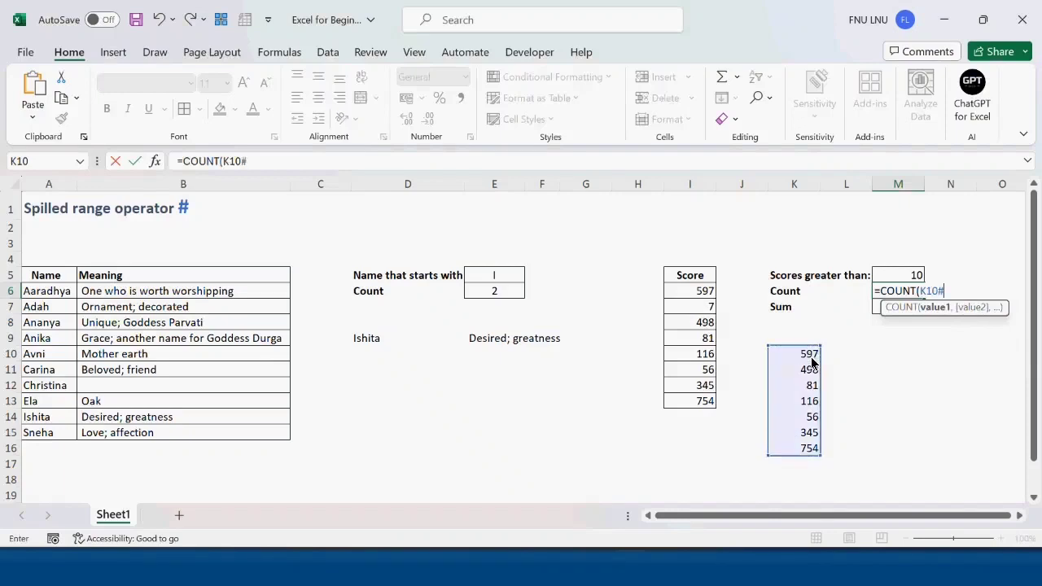
type(")")
key("Return")
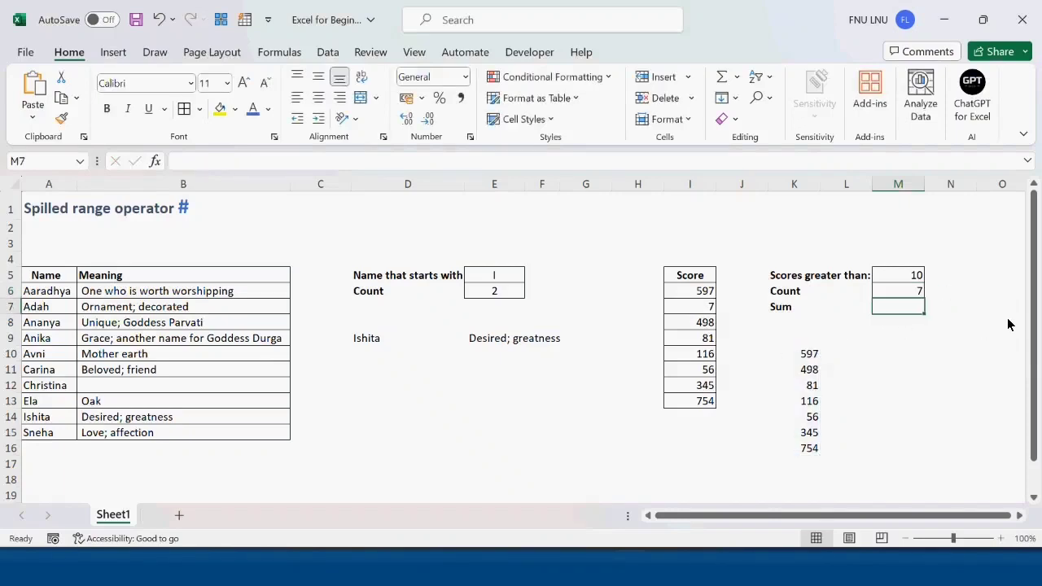
Enter =SUM(K10#) in the score table's Sum cell, M7, to total the spilled scores
type("=su")
key("Tab")
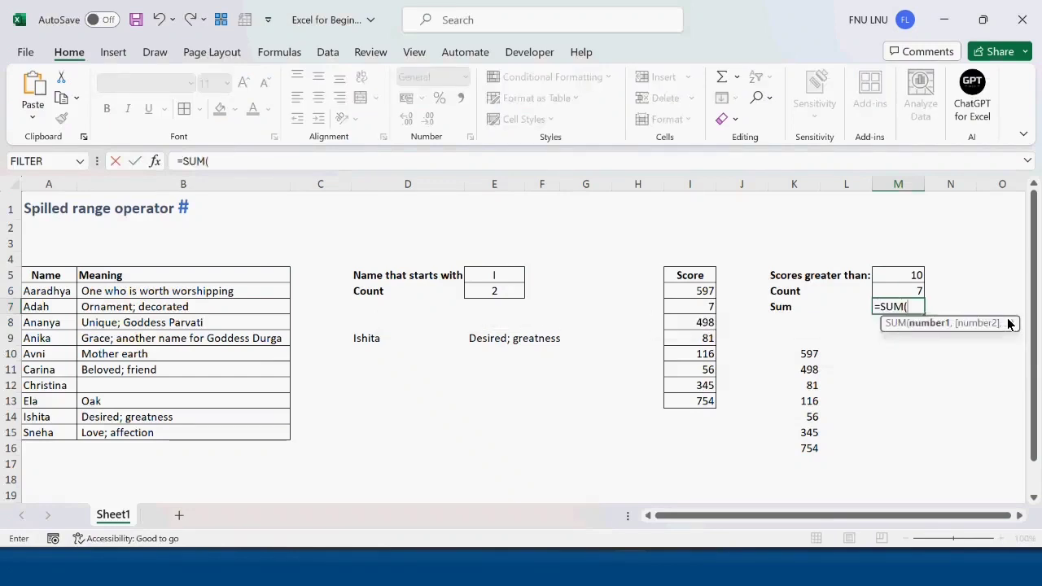
left_click(817, 356)
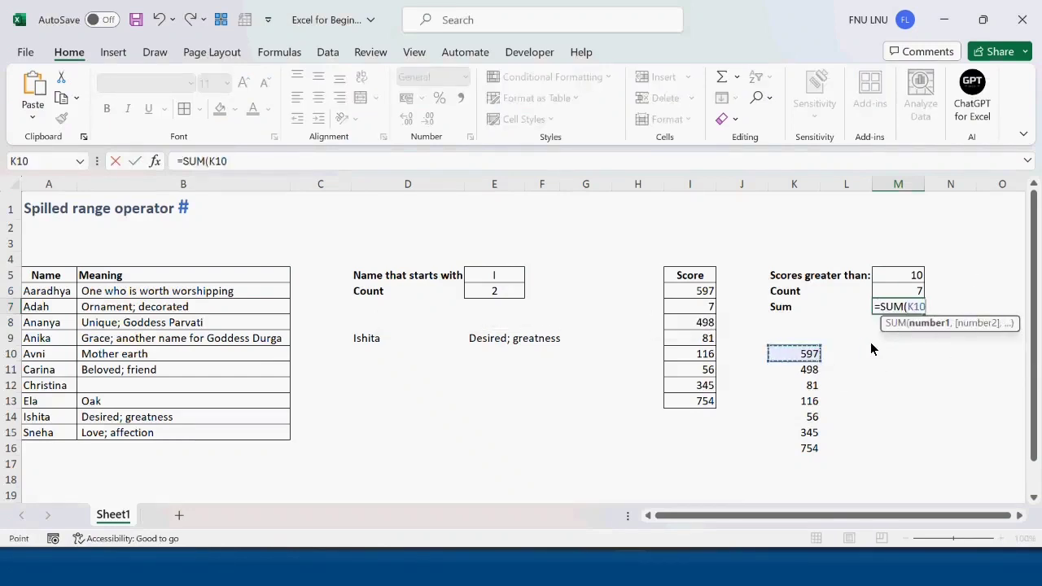
type("#)")
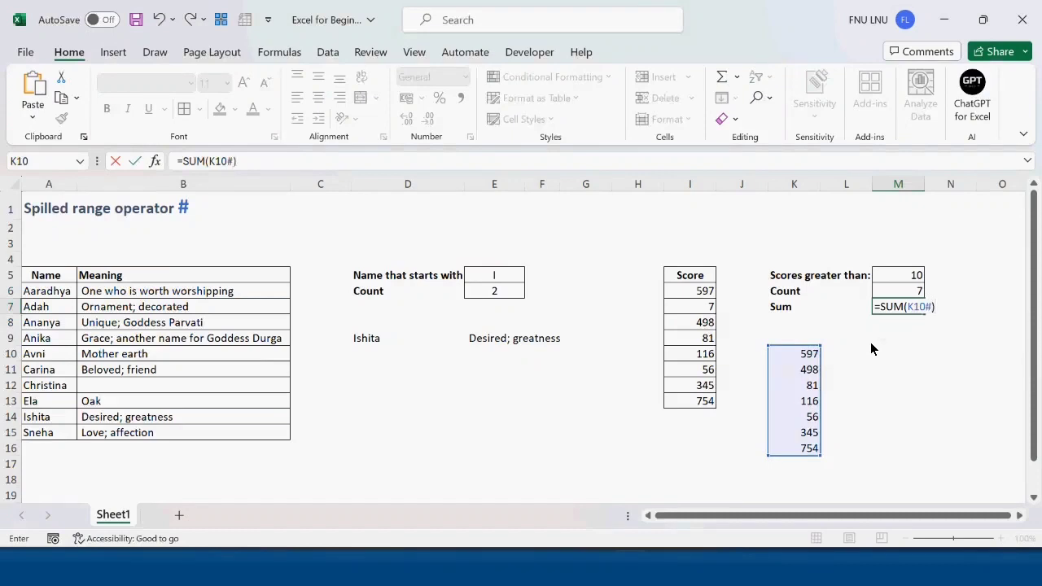
key("Return")
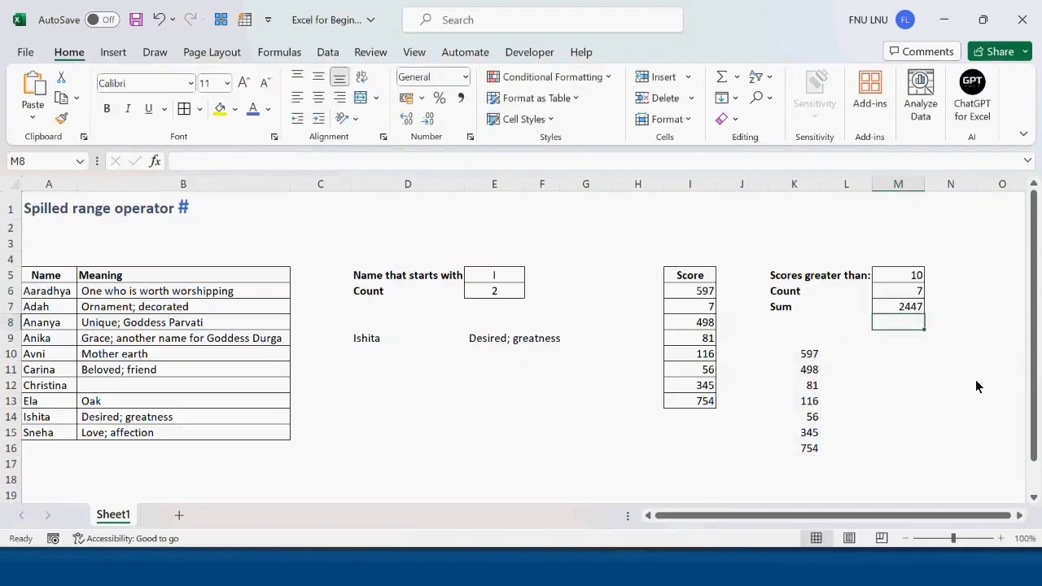
left_click(911, 304)
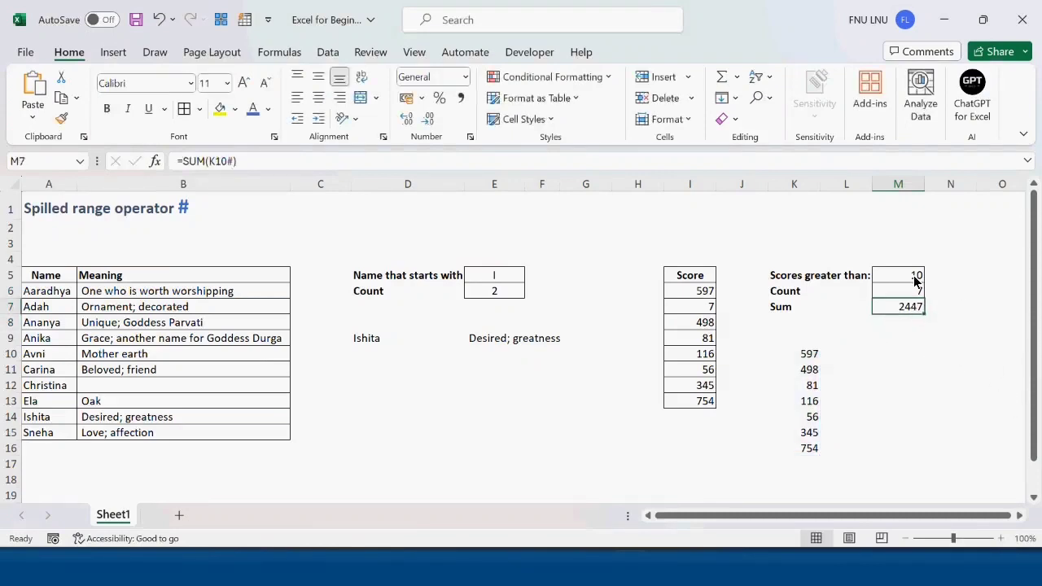
Set the score threshold in M5 to 100 to test the count and sum formulas
left_click(912, 276)
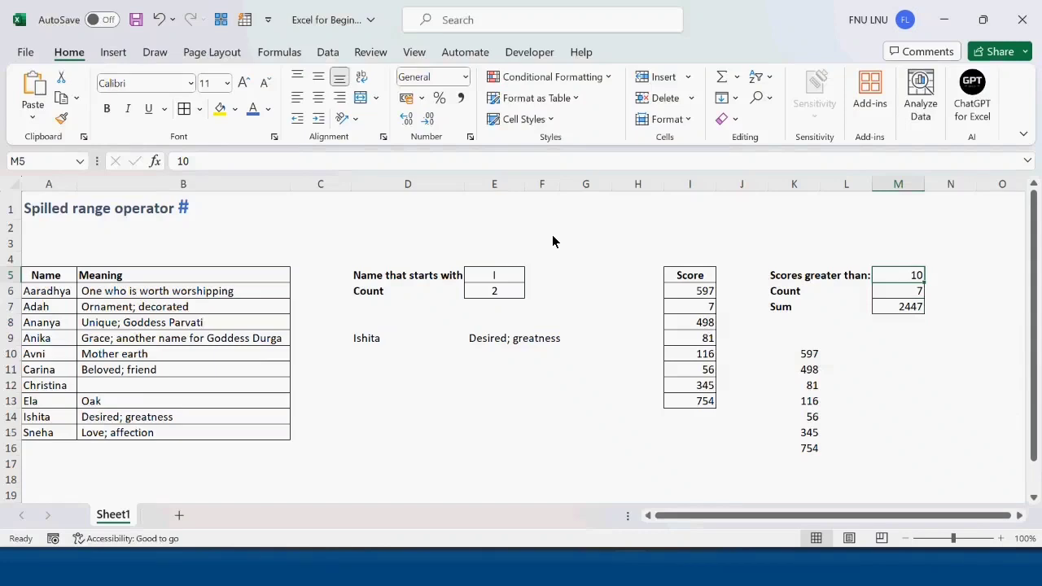
type("100")
key("Return")
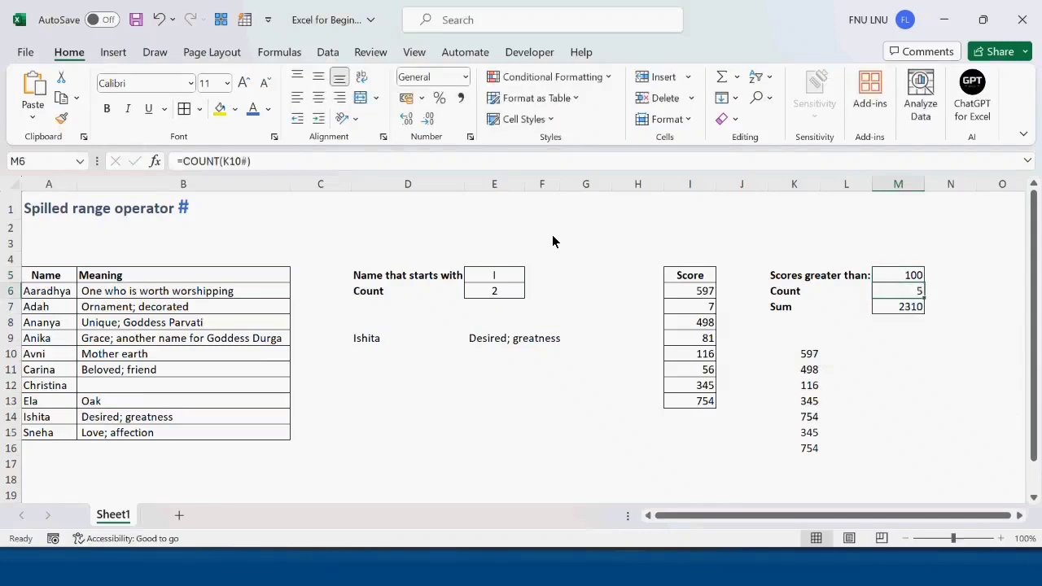
Set the score threshold in M5 to 400
key("Up")
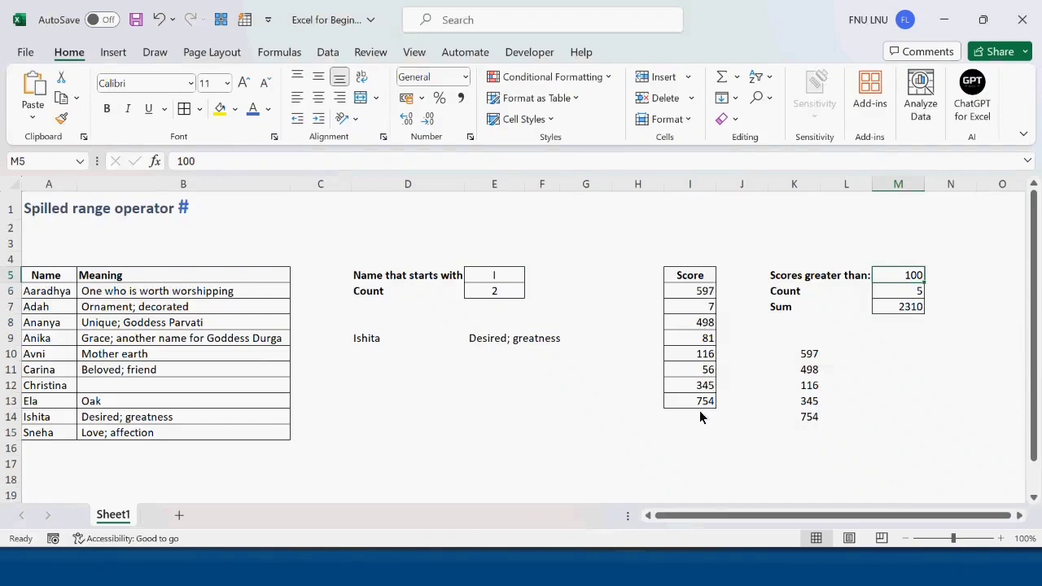
type("400")
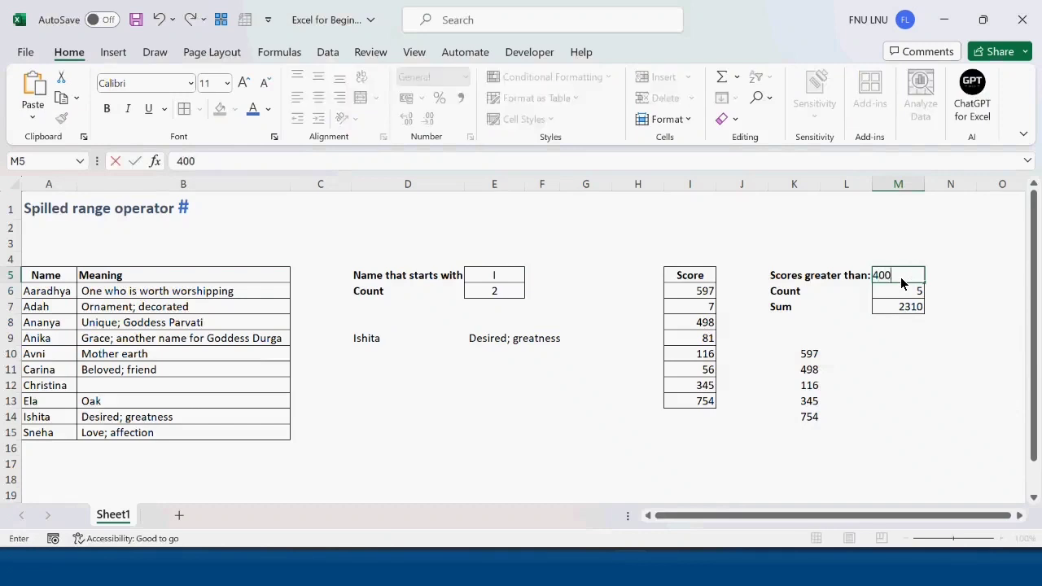
key("Return")
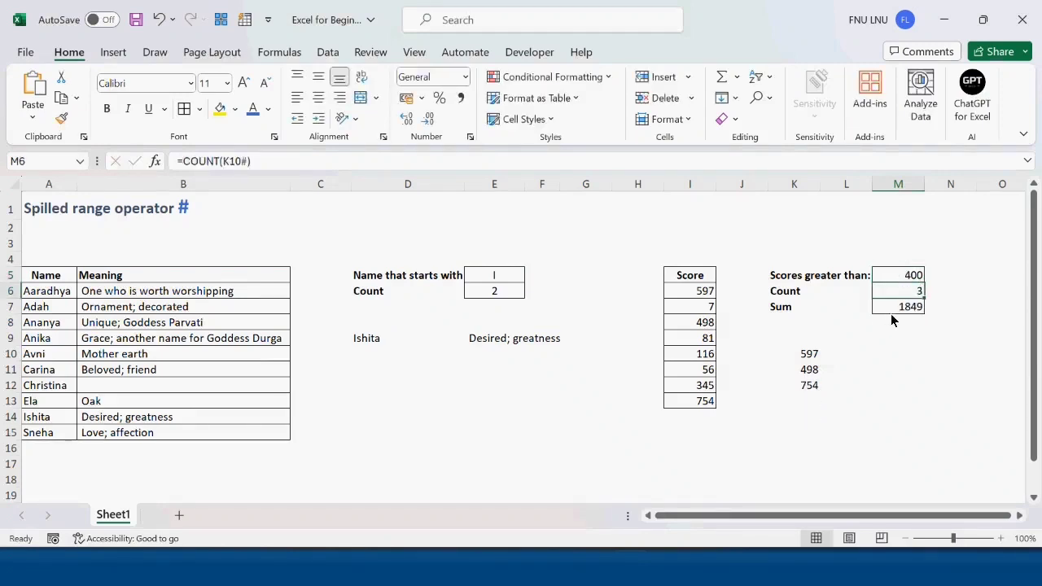